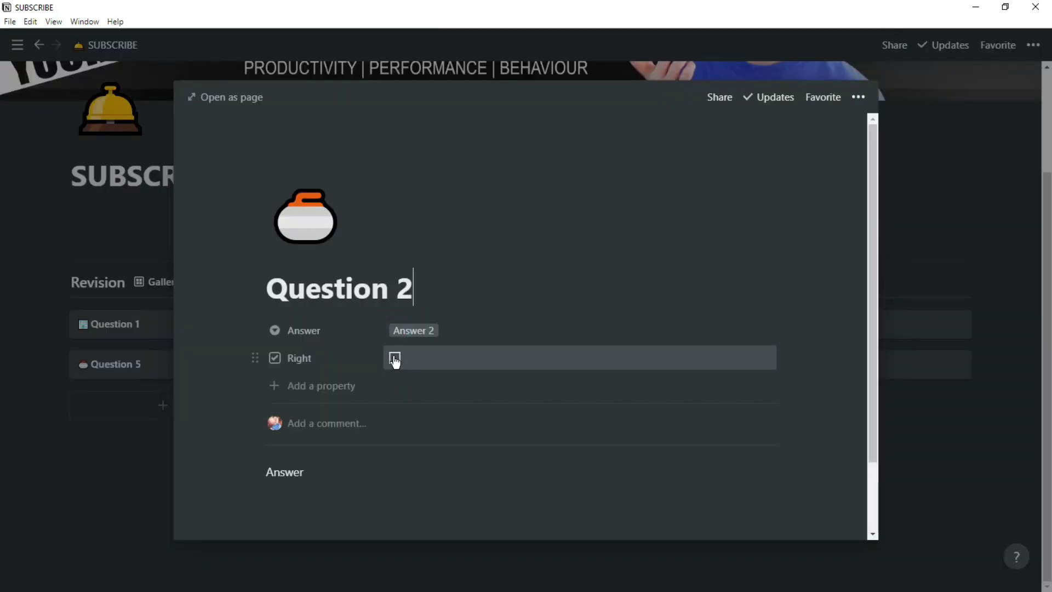
Step: Tick the Right checkbox on Question 2 and close its peek back to the gallery
left_click(395, 359)
left_click(148, 368)
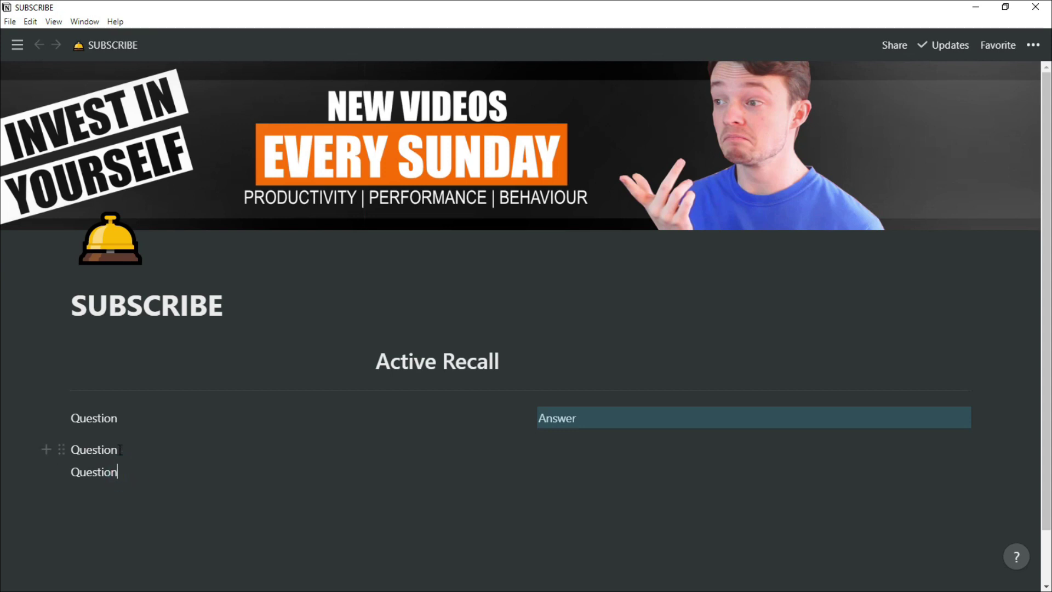
Step: Move the Question lines under the Question heading and colour the third one green
left_click_drag(120, 449, 383, 460)
left_click(568, 434)
type("Answer")
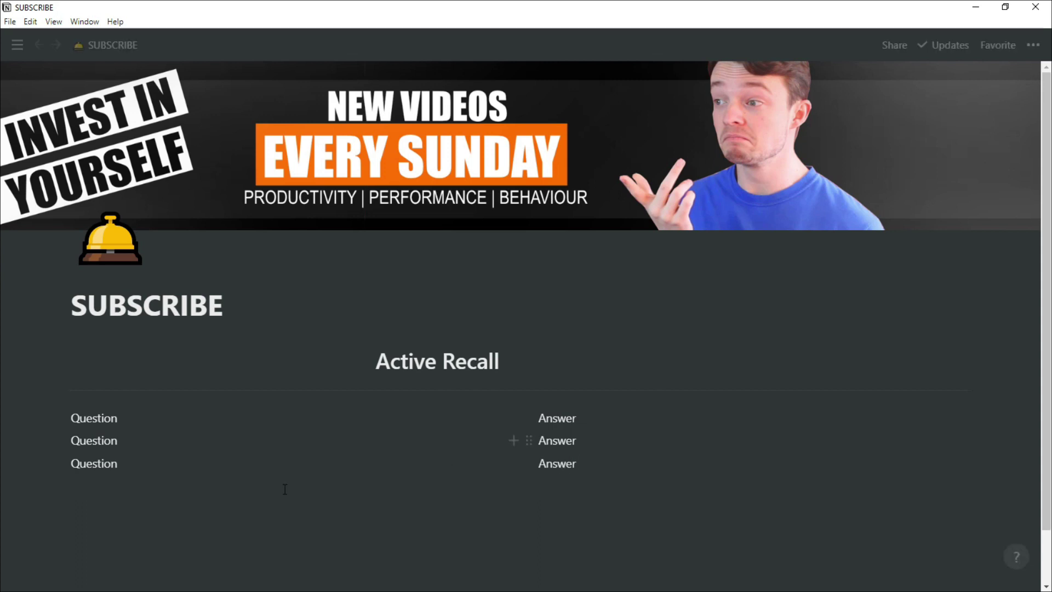
left_click(127, 465)
type("/gree")
key("Return")
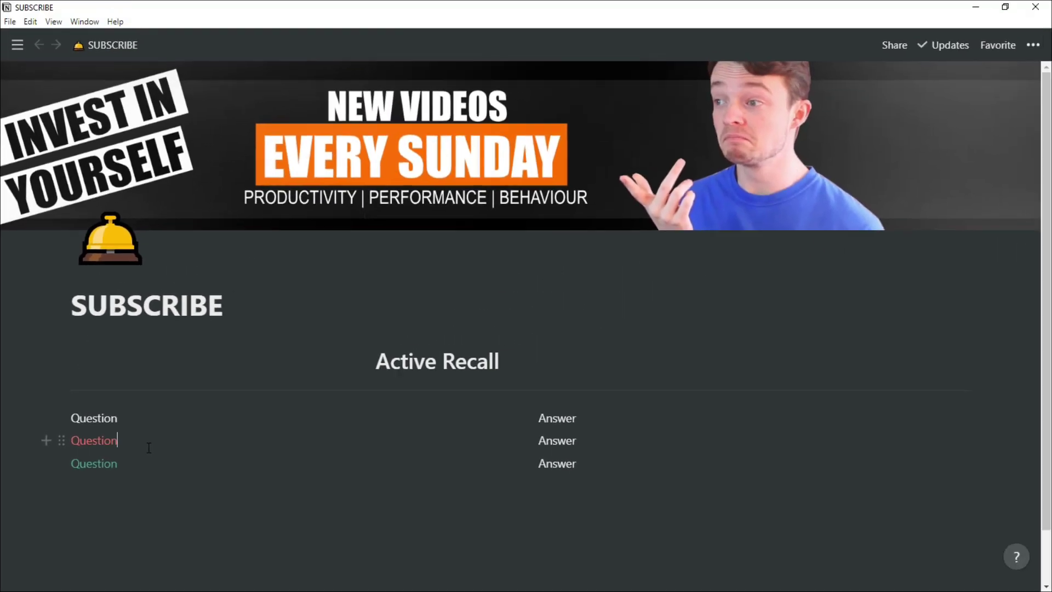
Step: Select all the Question and Answer lines and delete them
scroll(149, 447, "down", 1)
left_click_drag(619, 470, 388, 400)
key("BackSpace")
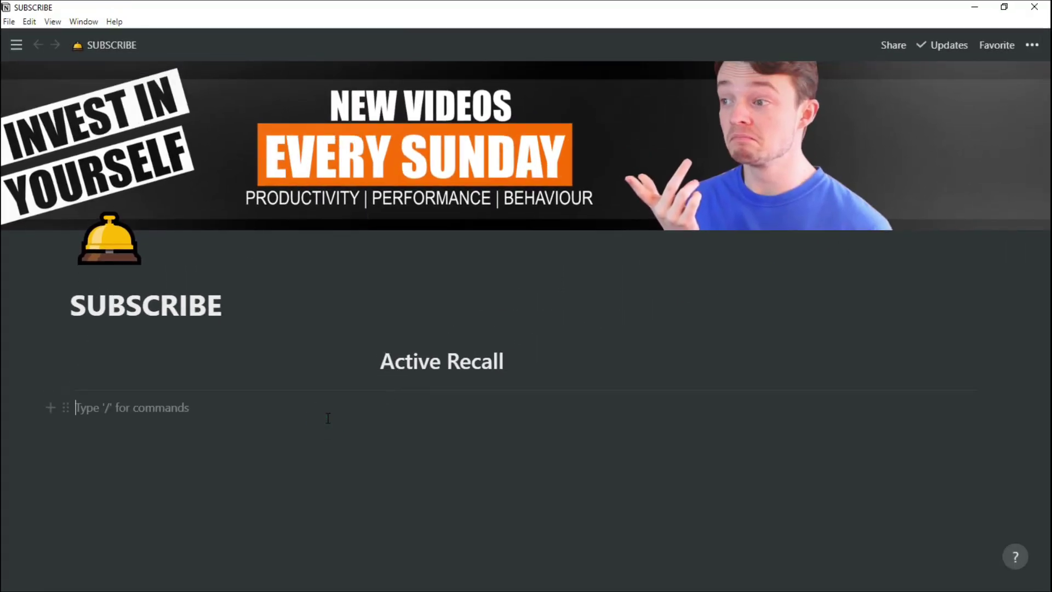
Step: Insert an inline table database titled Revision
type("/table")
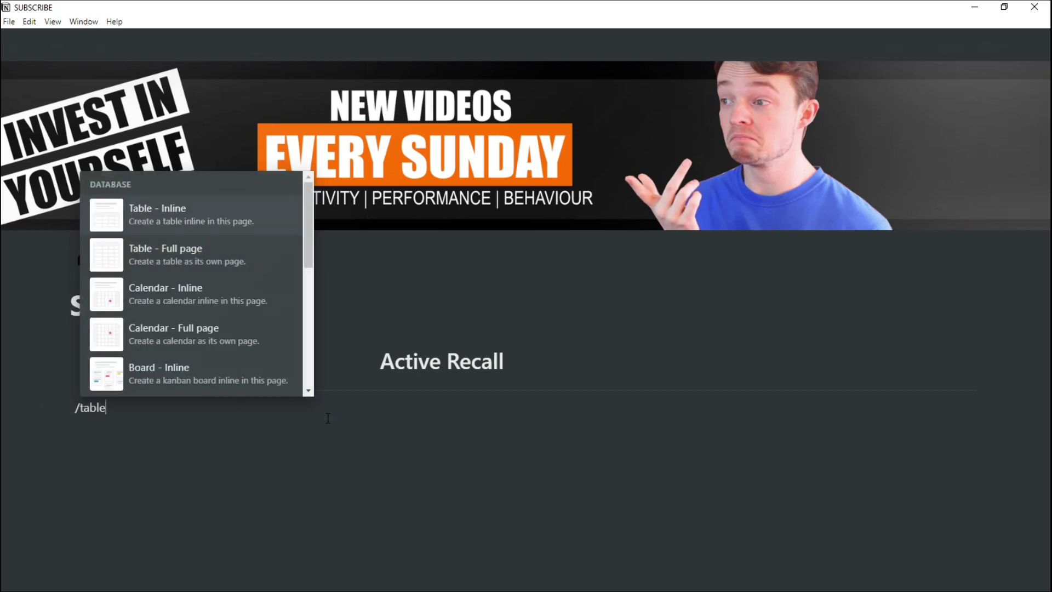
left_click(193, 224)
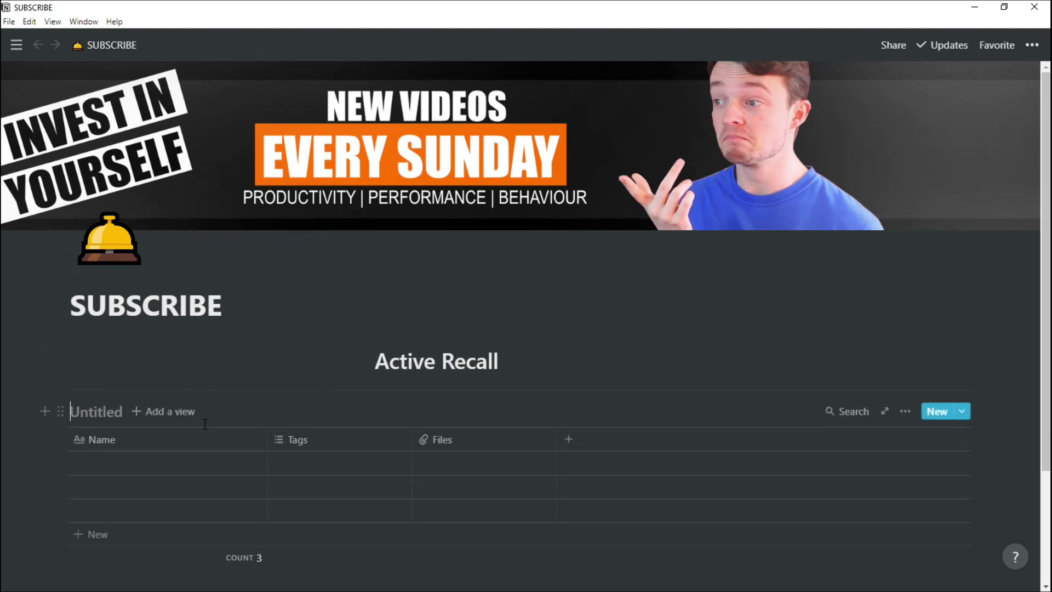
type("Revision")
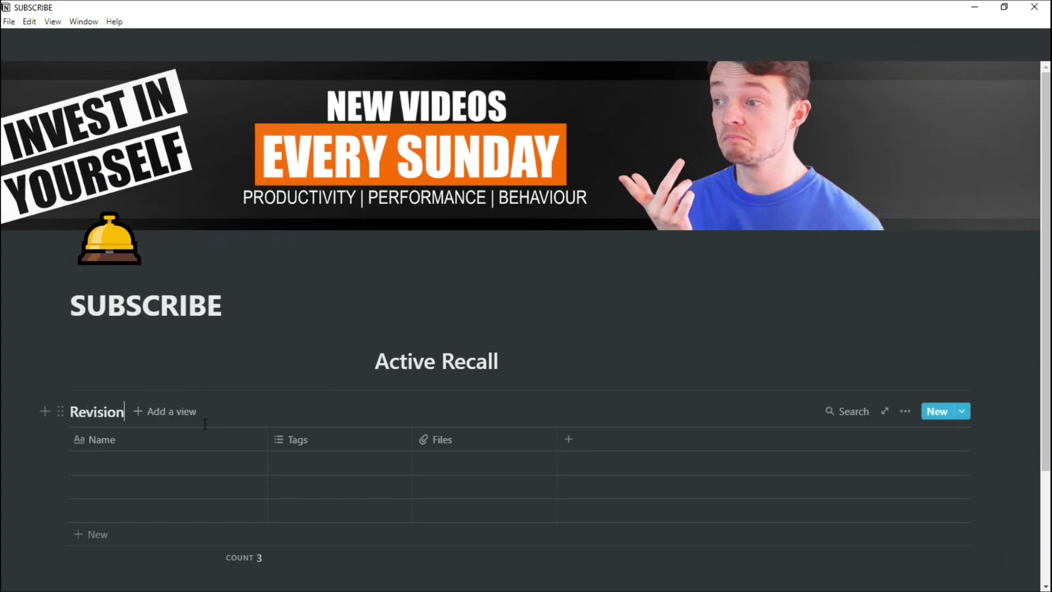
Step: Rename Name to Question and Tags to a Text-type Answer column, and remove the Files column
left_click(153, 440)
type("Question")
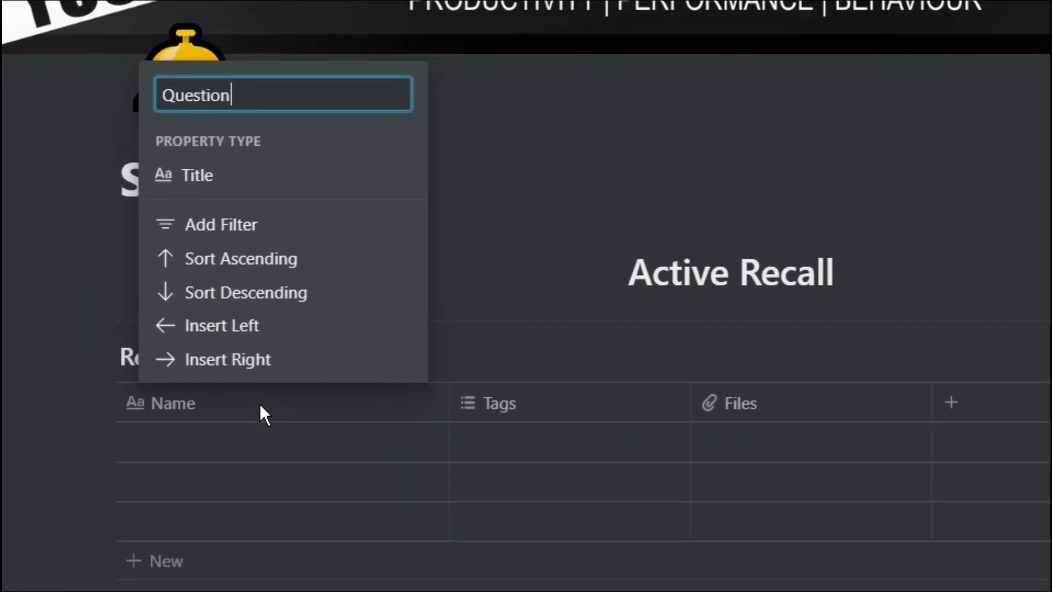
left_click(501, 408)
left_click(501, 408)
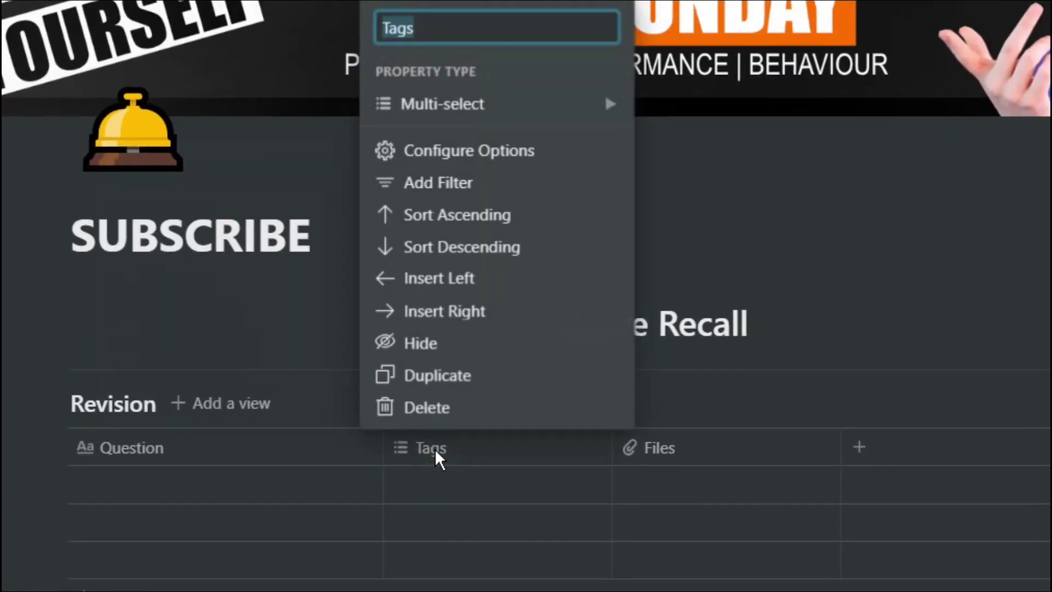
type("Answer")
mouse_move(432, 214)
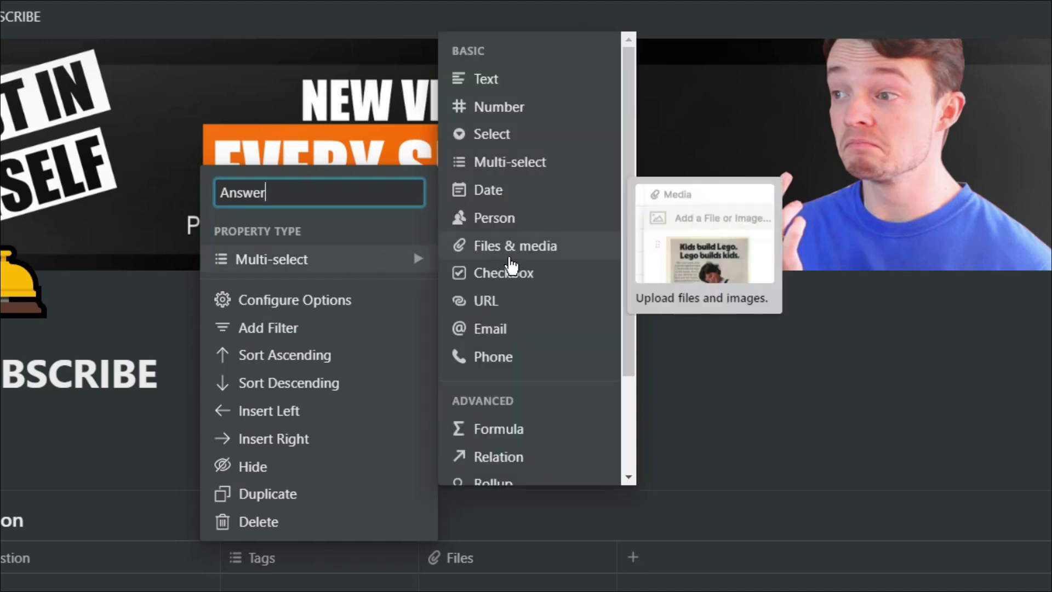
left_click(485, 79)
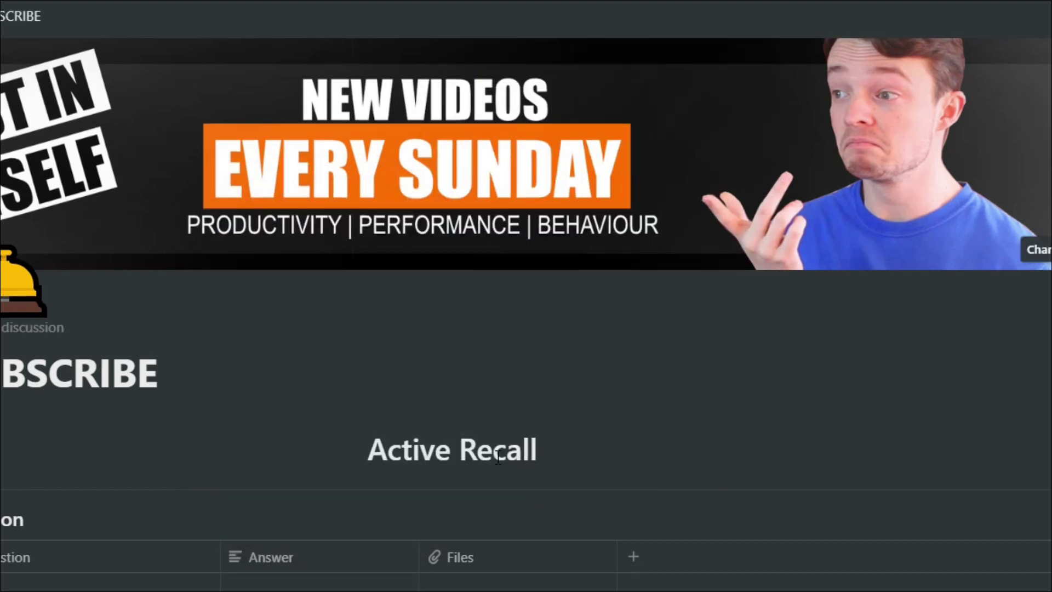
left_click(521, 557)
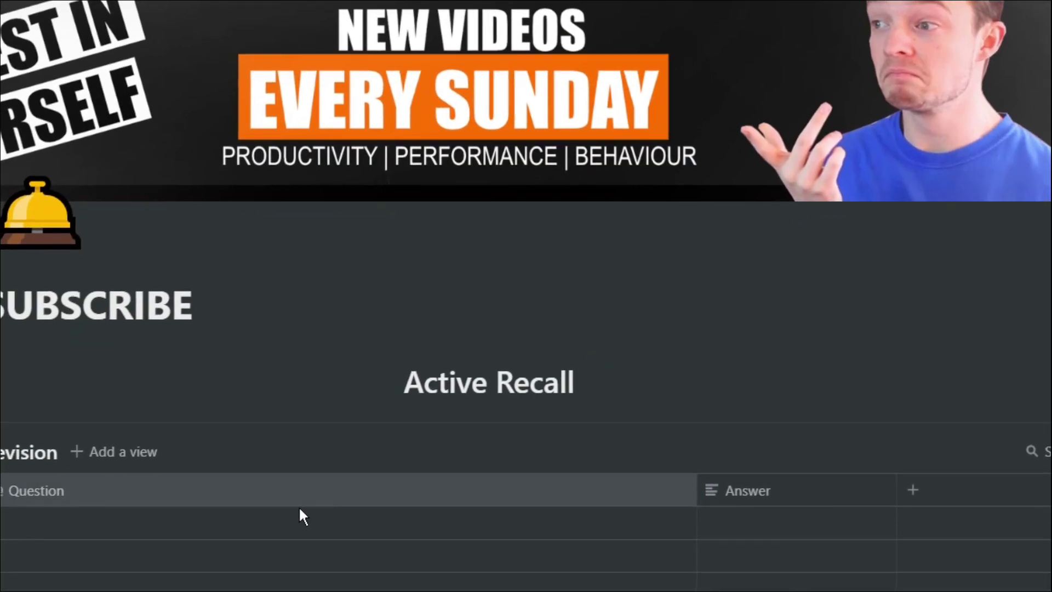
Step: Fill the Question column with Question 1, Question 2 and Question 3
left_click(287, 538)
type("Question 1")
key("Return")
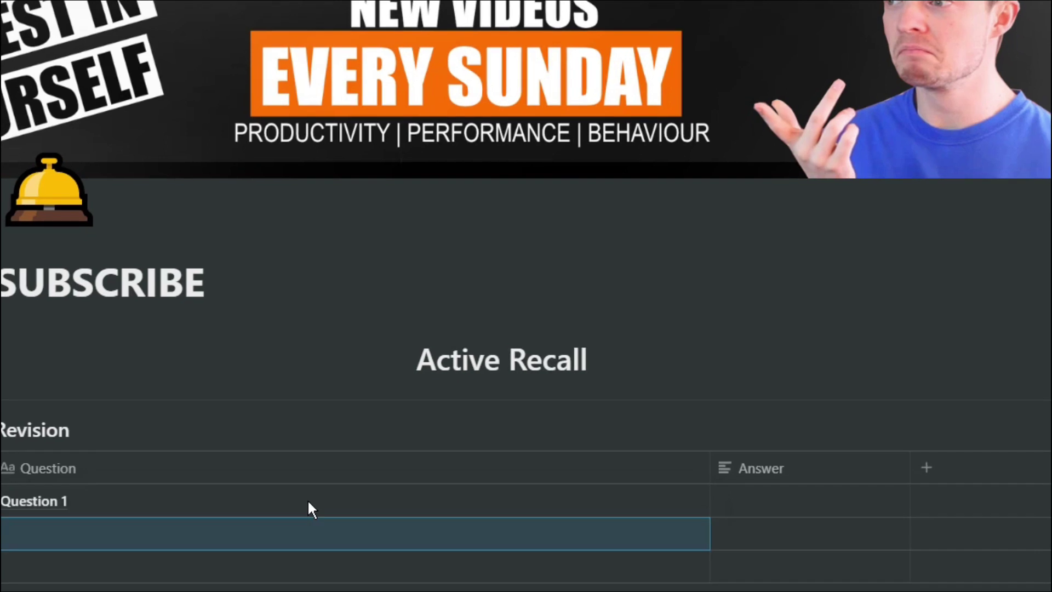
type("Question 2")
key("Return")
type("Question")
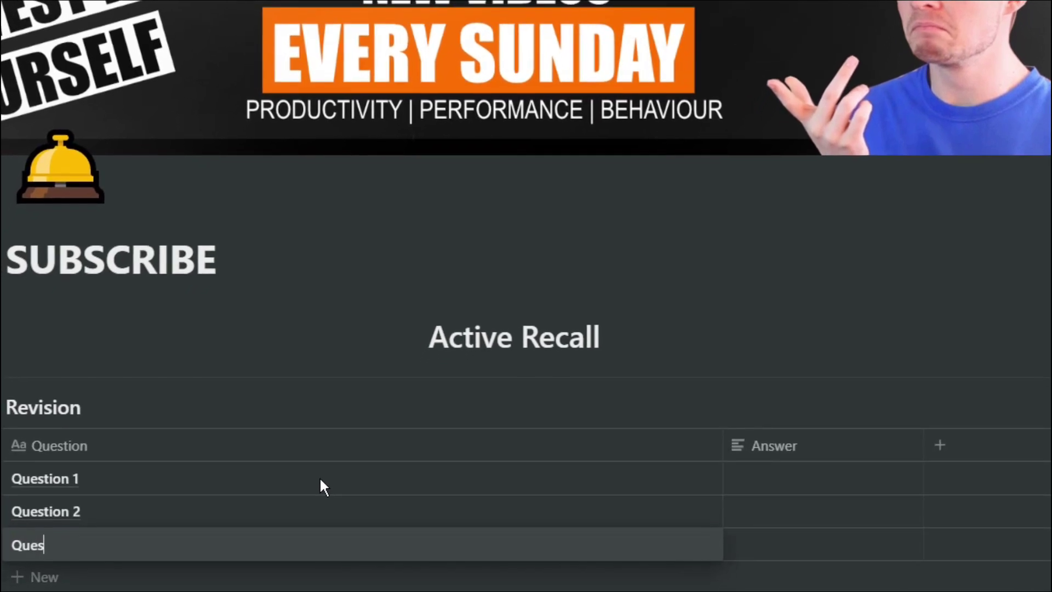
type(" 3")
key("Escape")
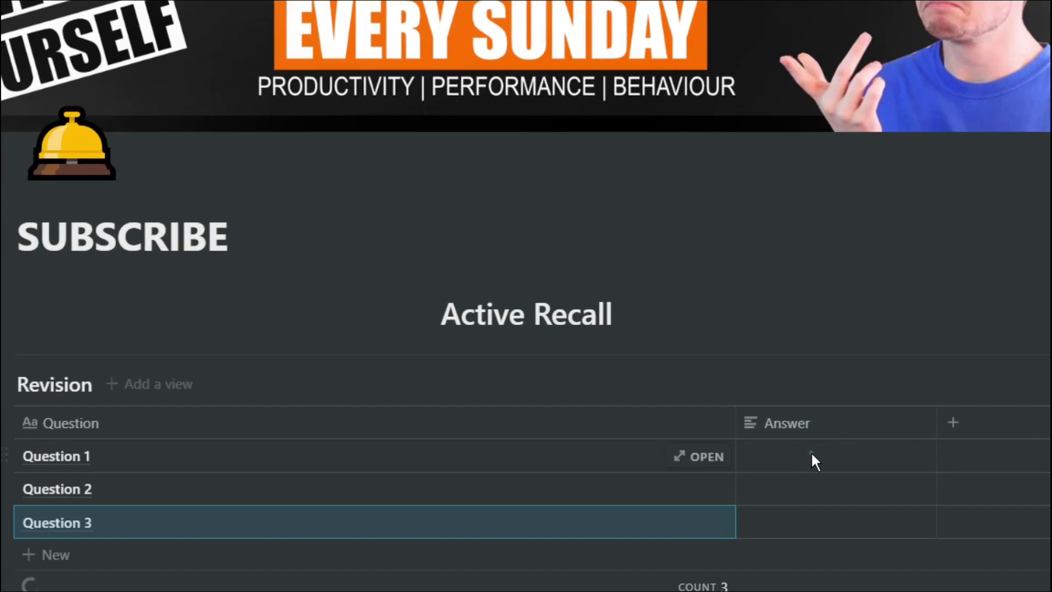
Step: Fill the Answer cells with Answer 1, Answer 2 and Answer 3
left_click(804, 474)
type("Answer 1")
key("Return")
key("Down")
type("Answer 2")
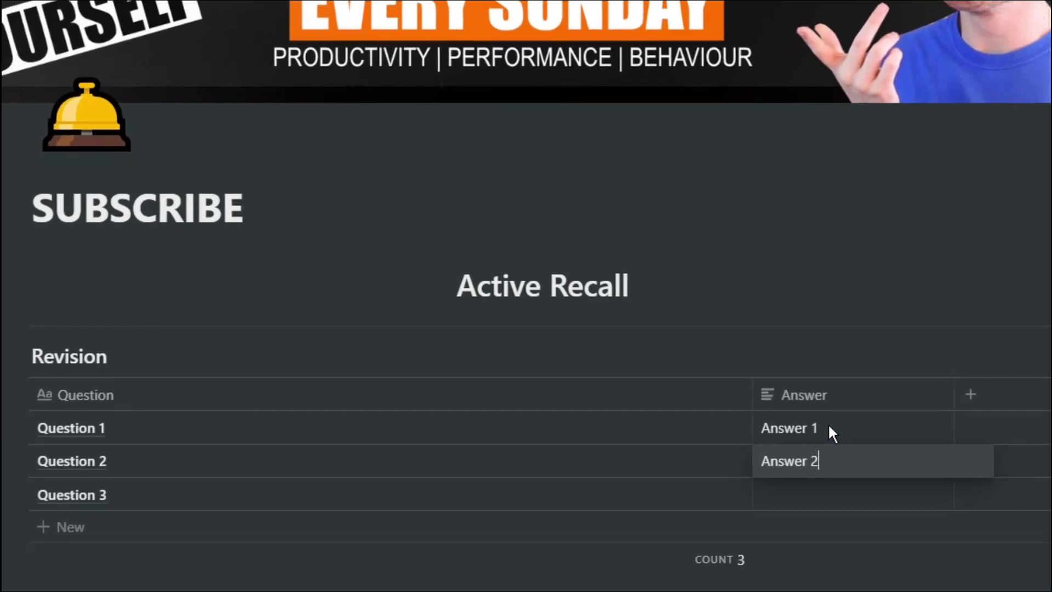
key("Return")
key("Down")
type("Answer 3")
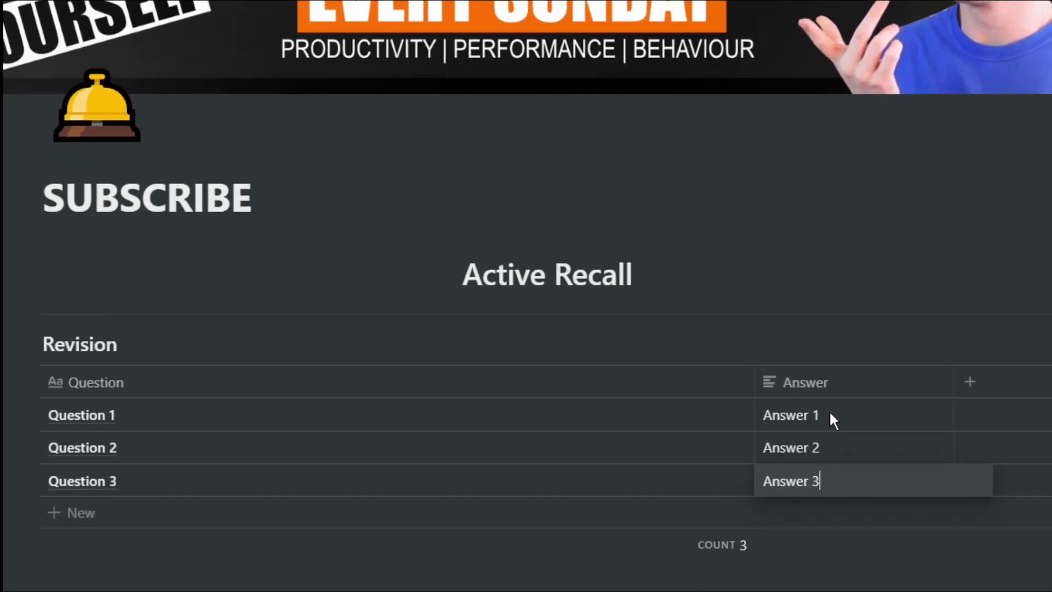
key("Return")
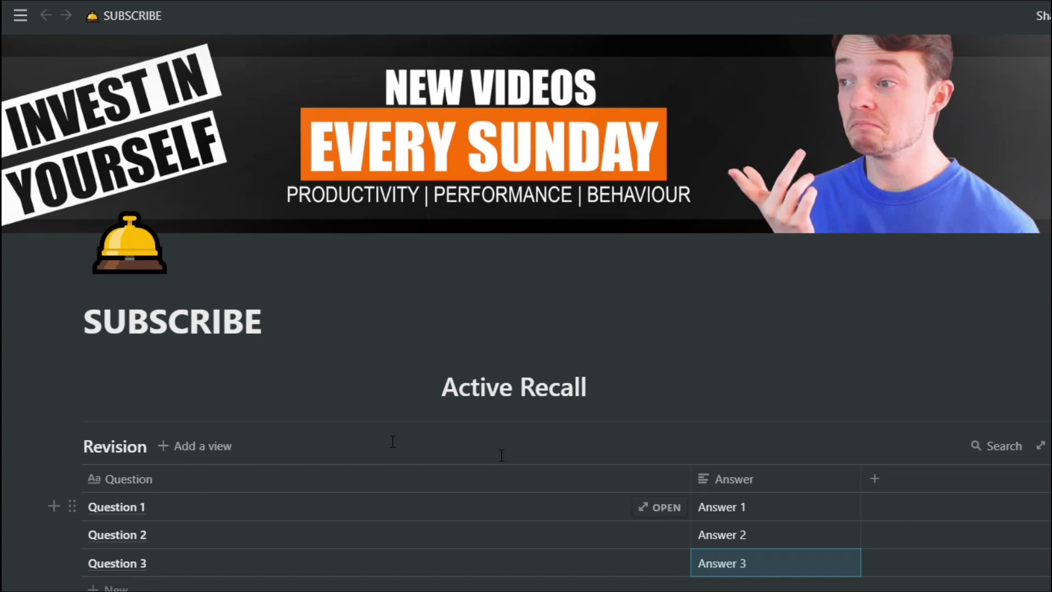
Step: Add a list view to Revision with the Answer property shown
left_click(257, 492)
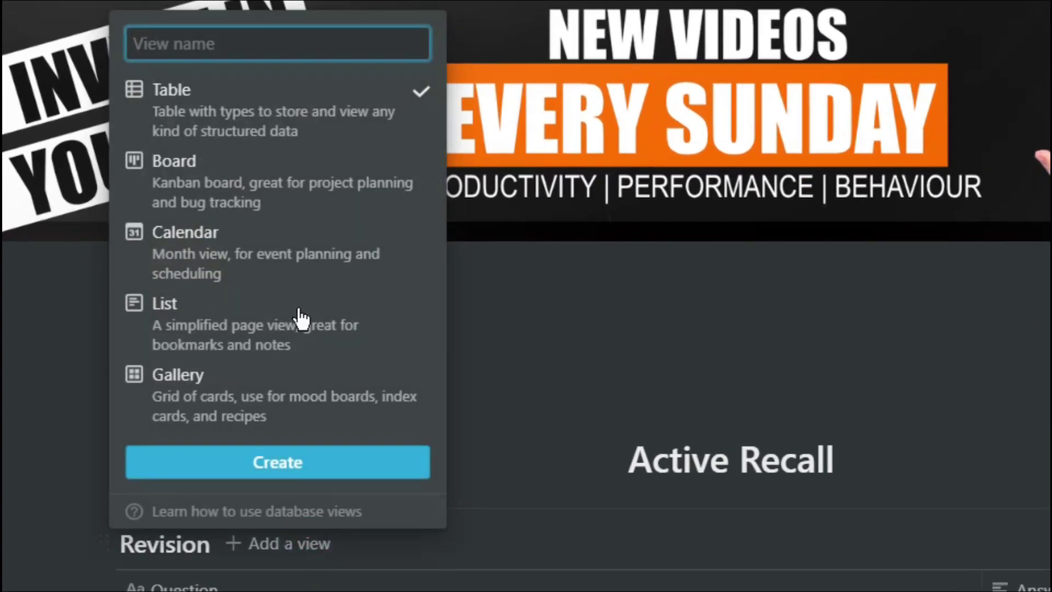
left_click(248, 298)
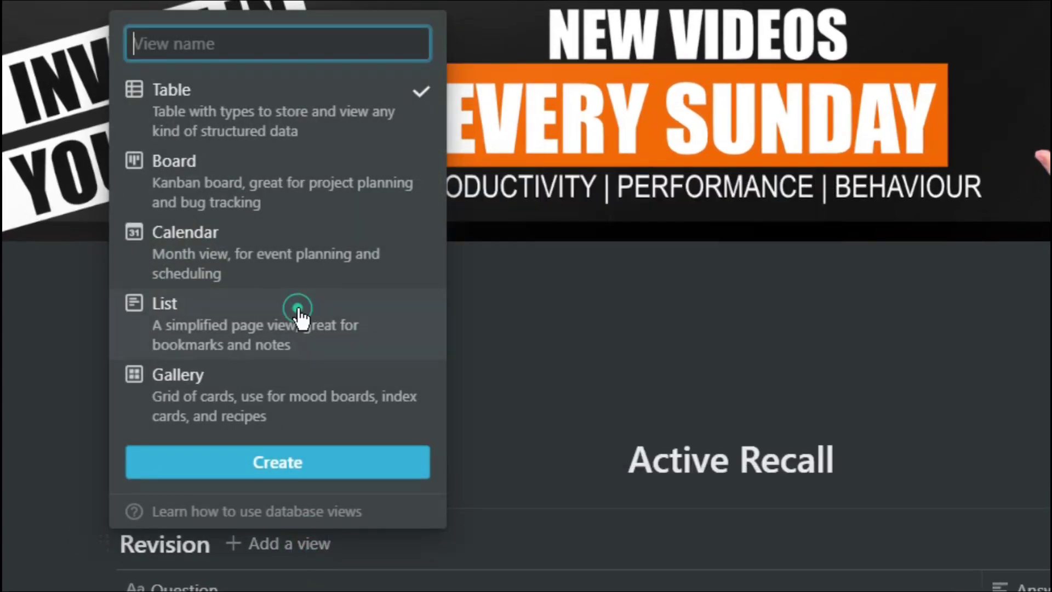
left_click(303, 463)
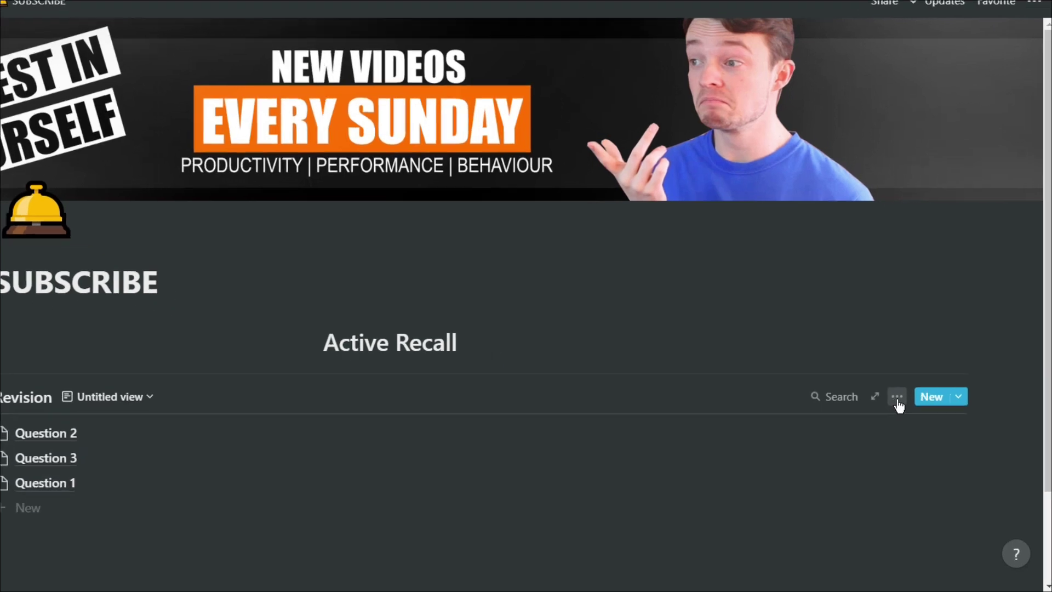
left_click(897, 398)
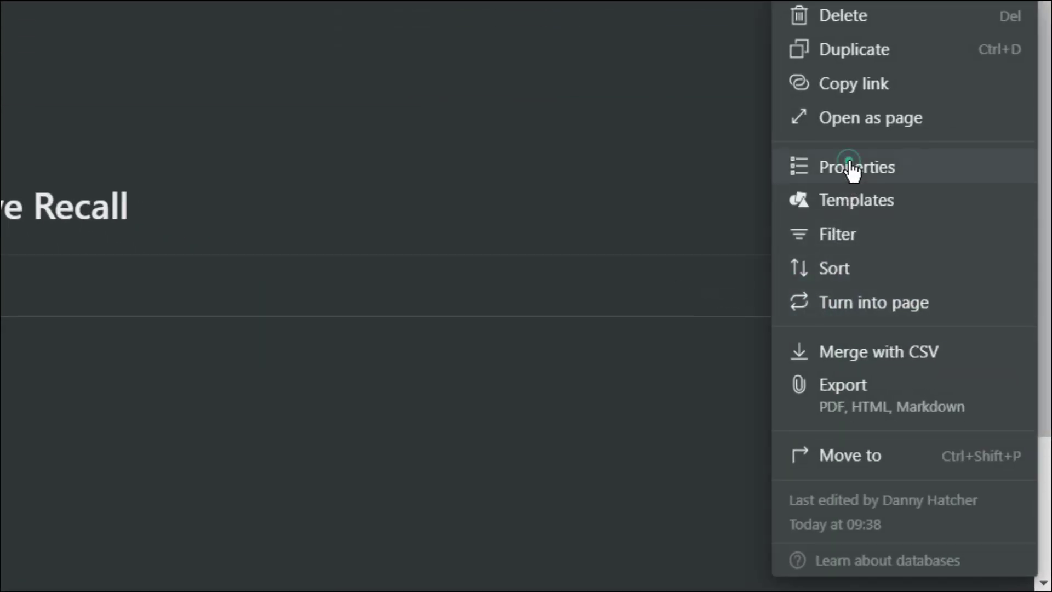
left_click(844, 166)
left_click(744, 340)
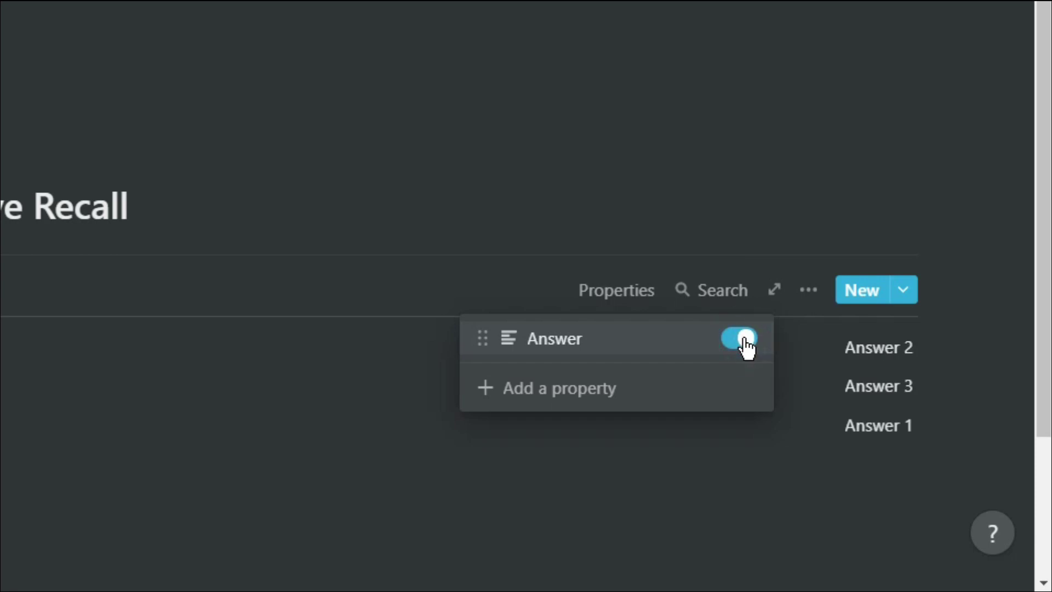
left_click(805, 448)
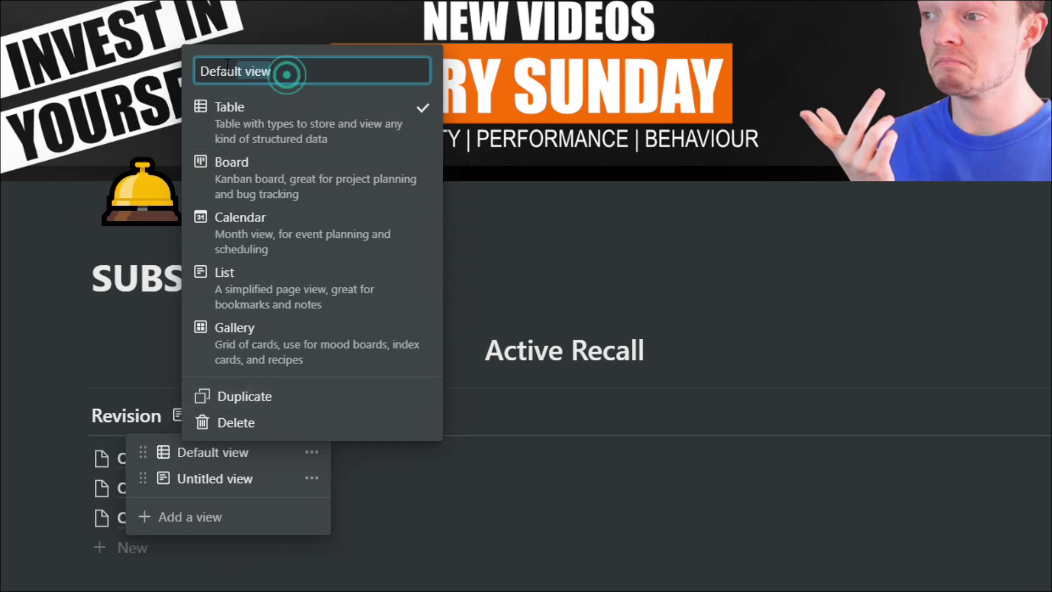
Step: Rename the default view to Table and the new view to List
key("Return")
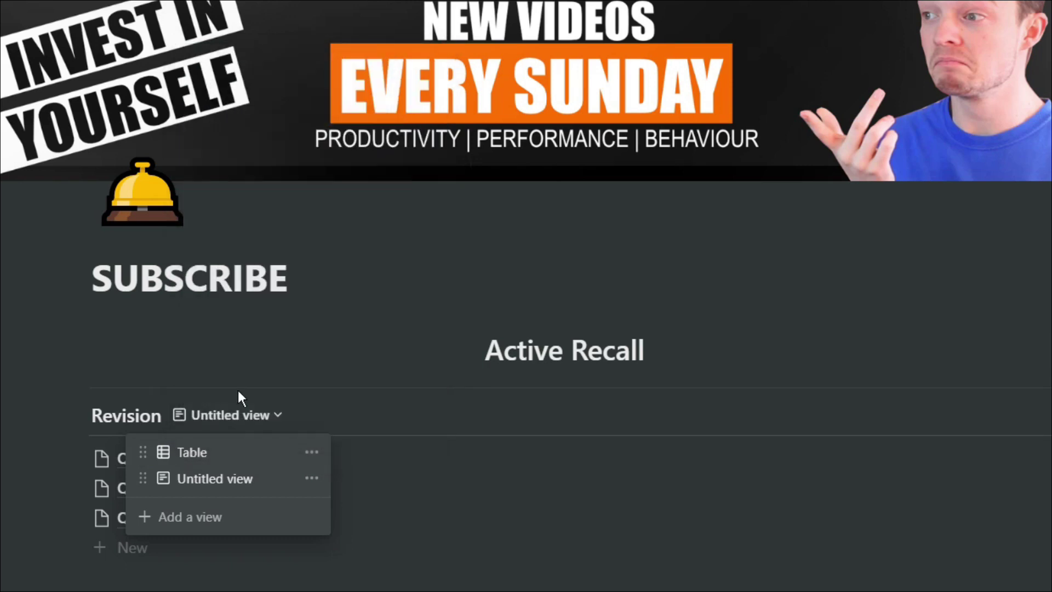
left_click(312, 478)
type("L")
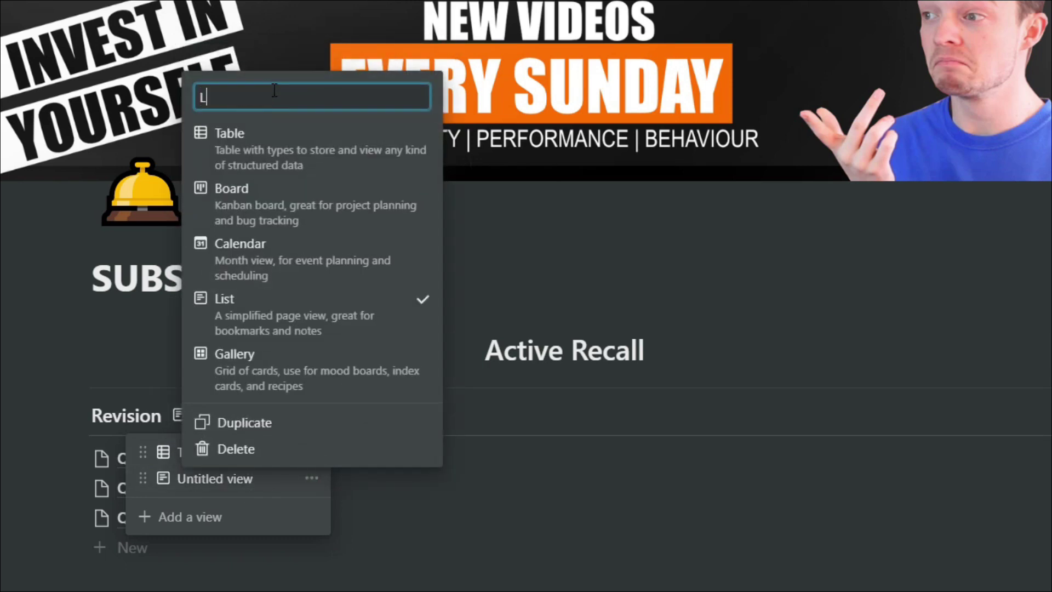
type("ist")
key("Return")
Step: In the Table view, hide and then re-show the Answer column via Properties
left_click(218, 451)
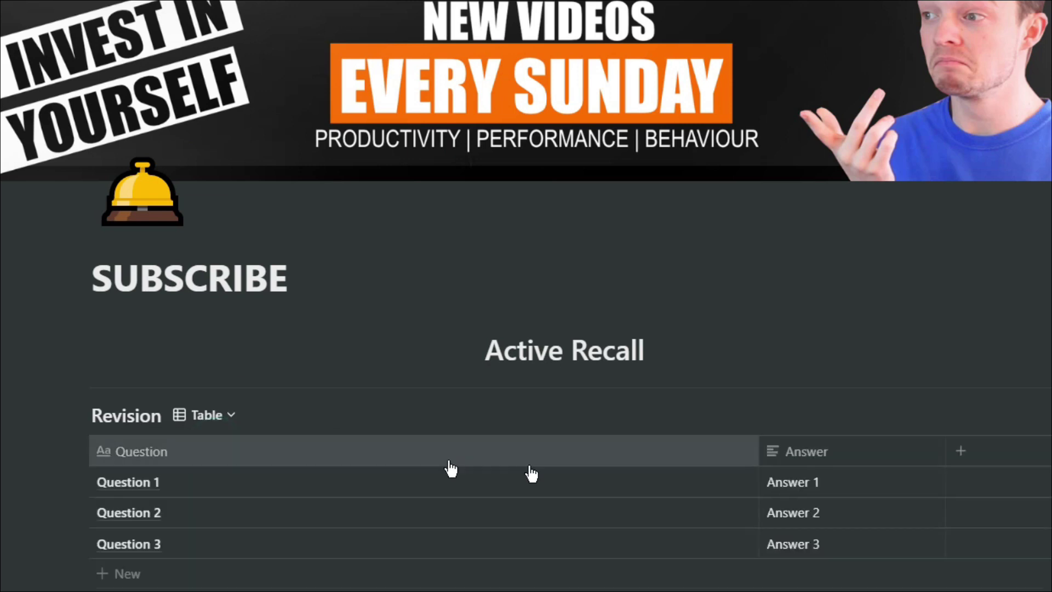
left_click(1047, 418)
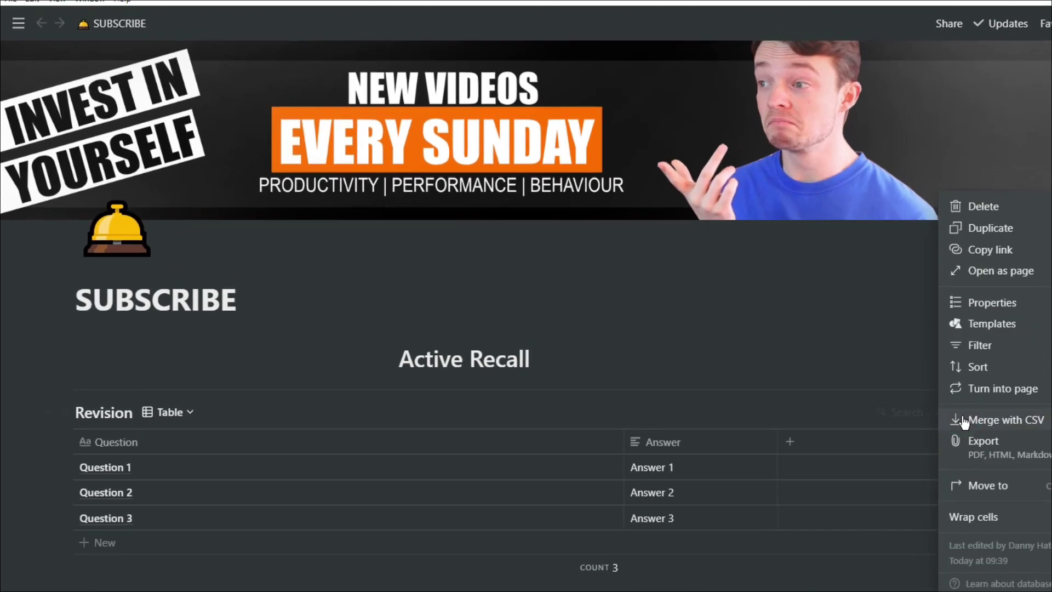
left_click(932, 307)
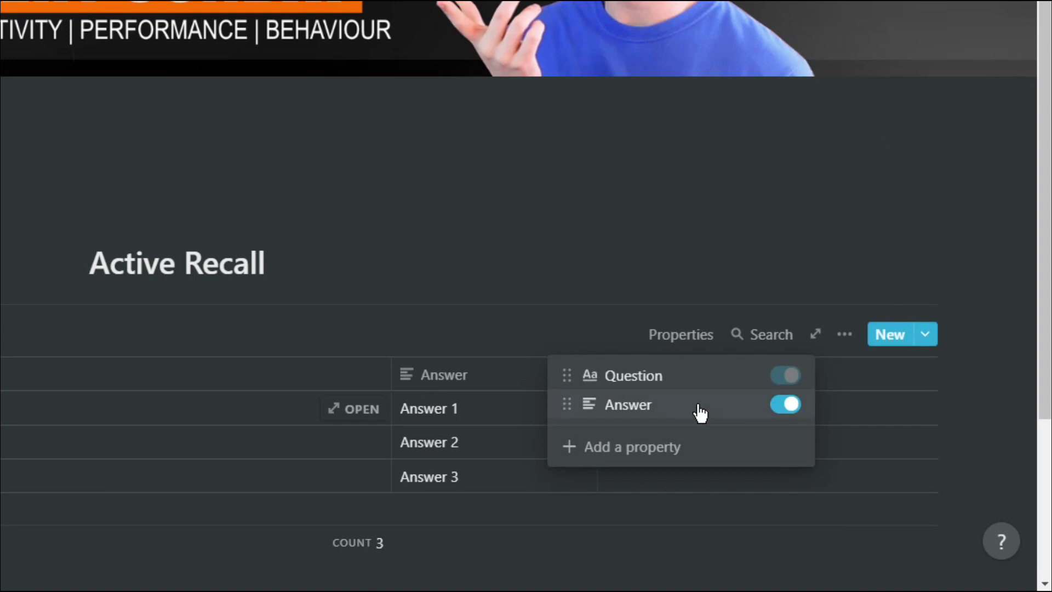
left_click(786, 406)
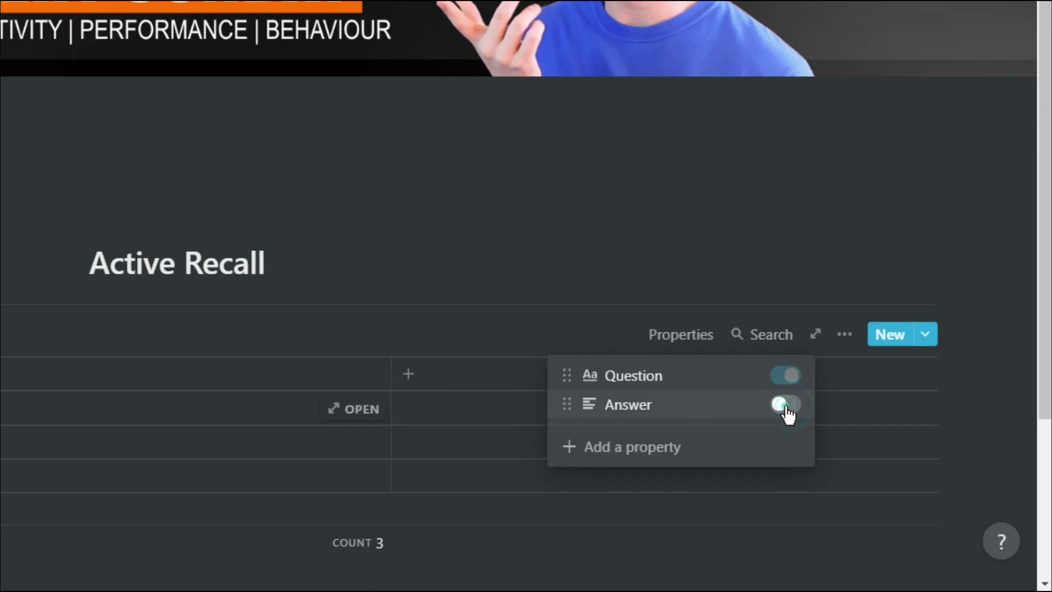
left_click(786, 408)
left_click(838, 412)
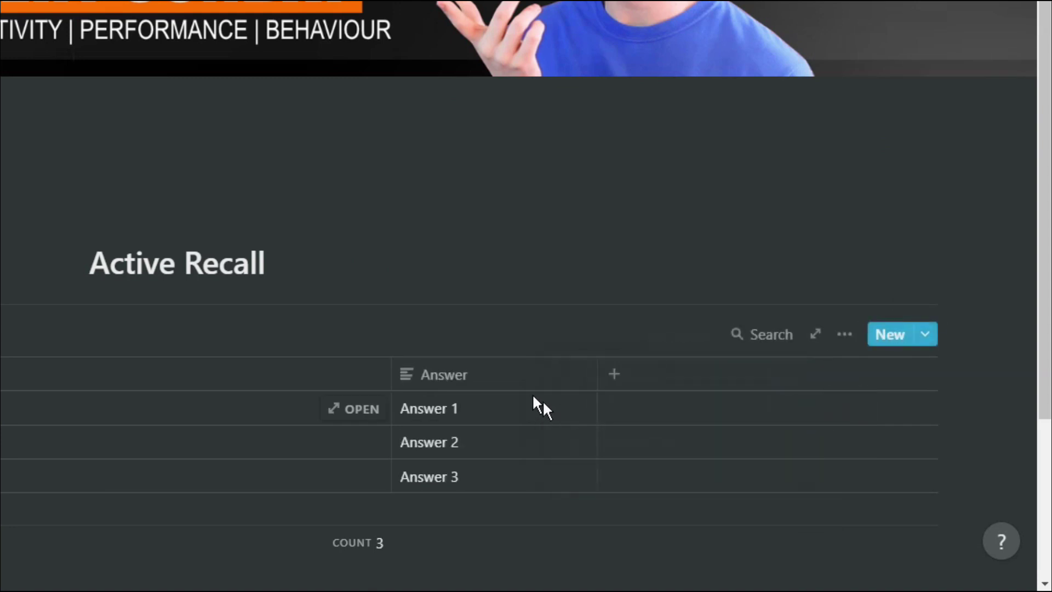
Step: Make Answer a Multi-select property and add an Answer 3 tag to Question 1
left_click(520, 377)
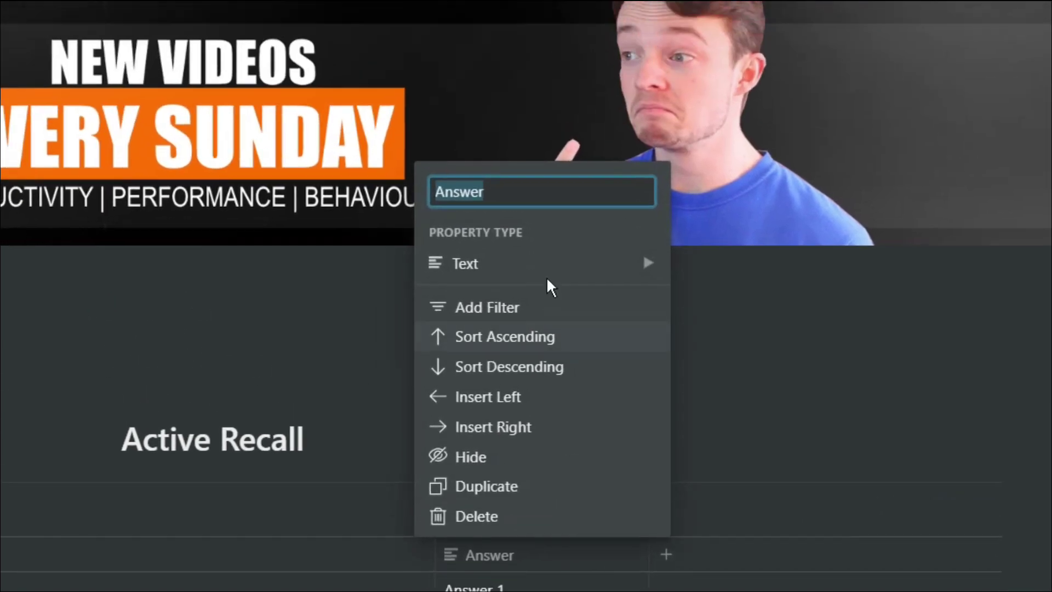
mouse_move(500, 103)
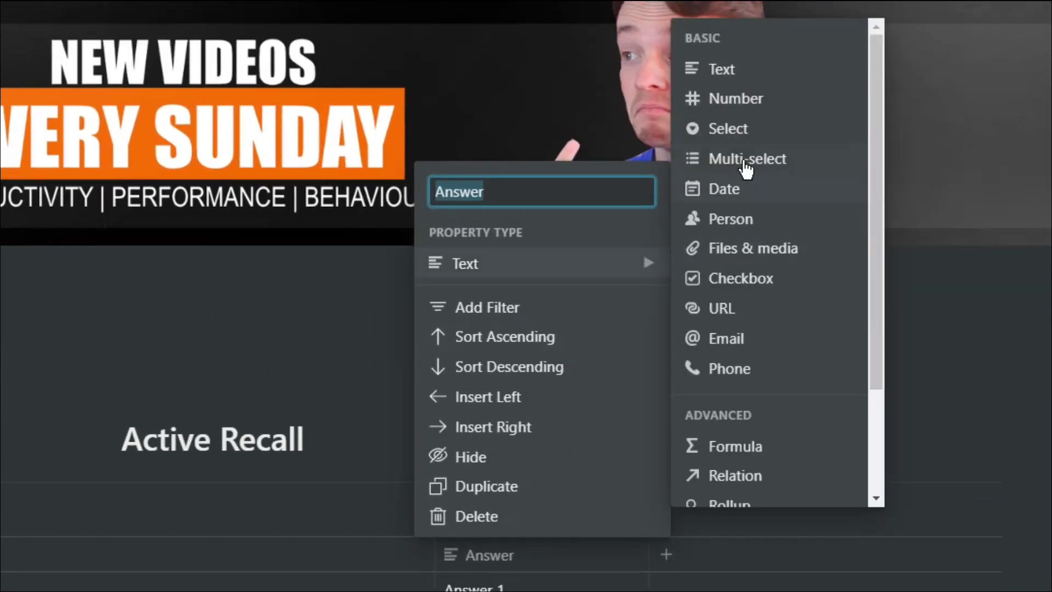
left_click(744, 159)
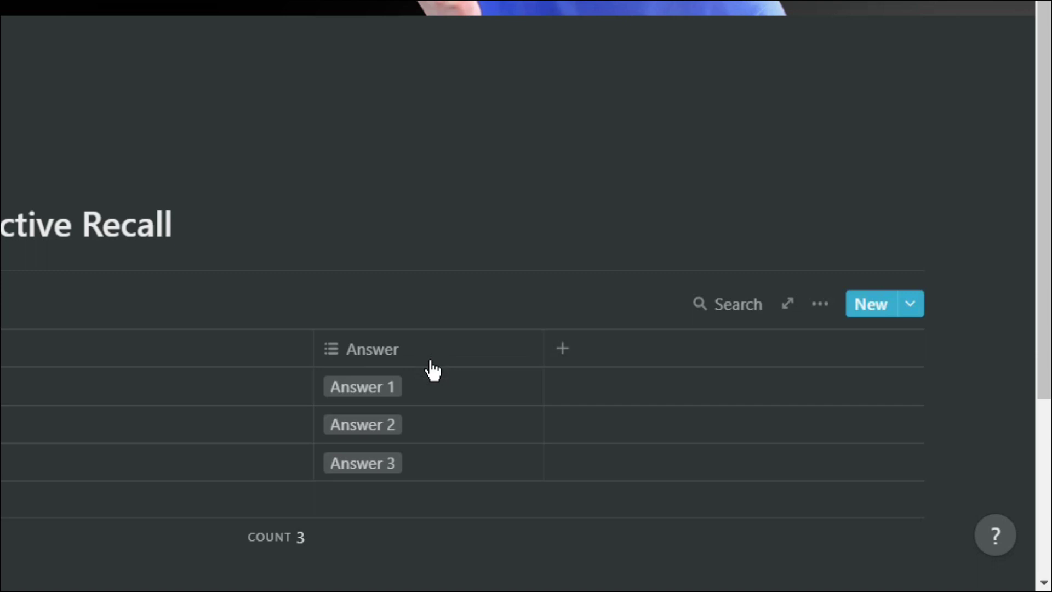
left_click(435, 382)
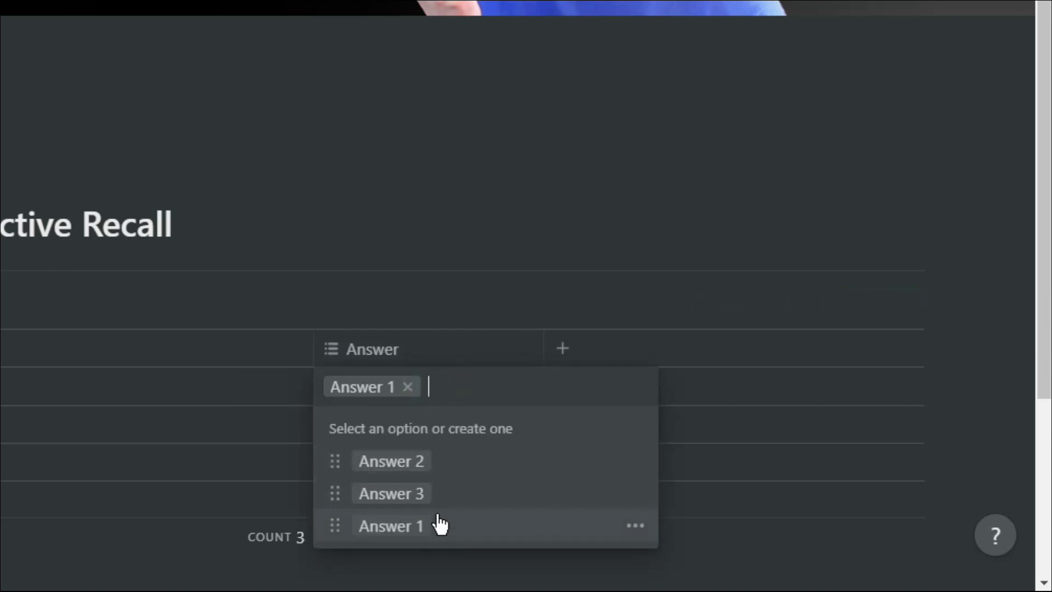
left_click(438, 492)
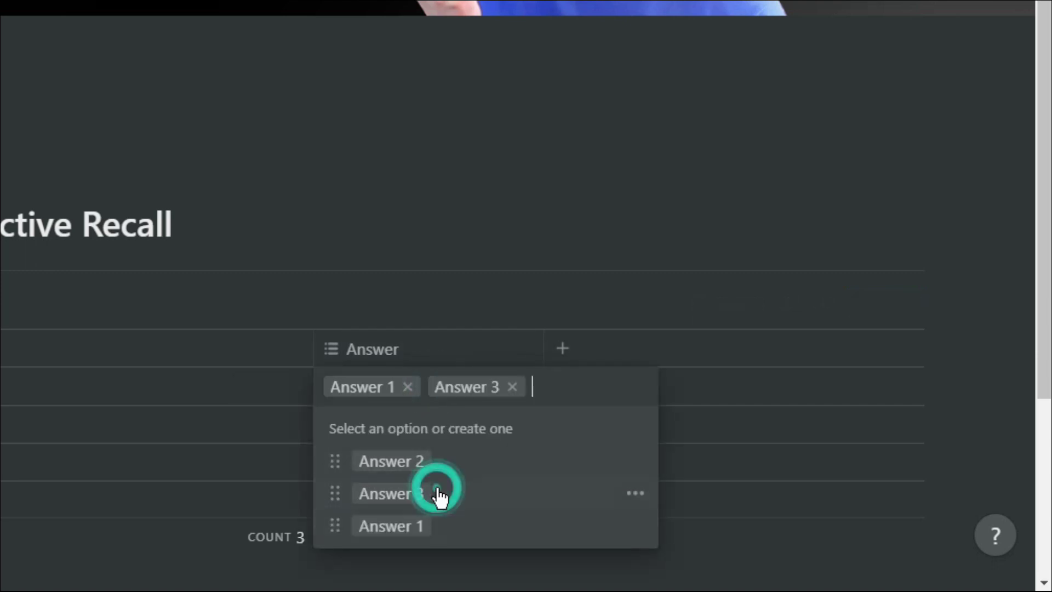
left_click(468, 290)
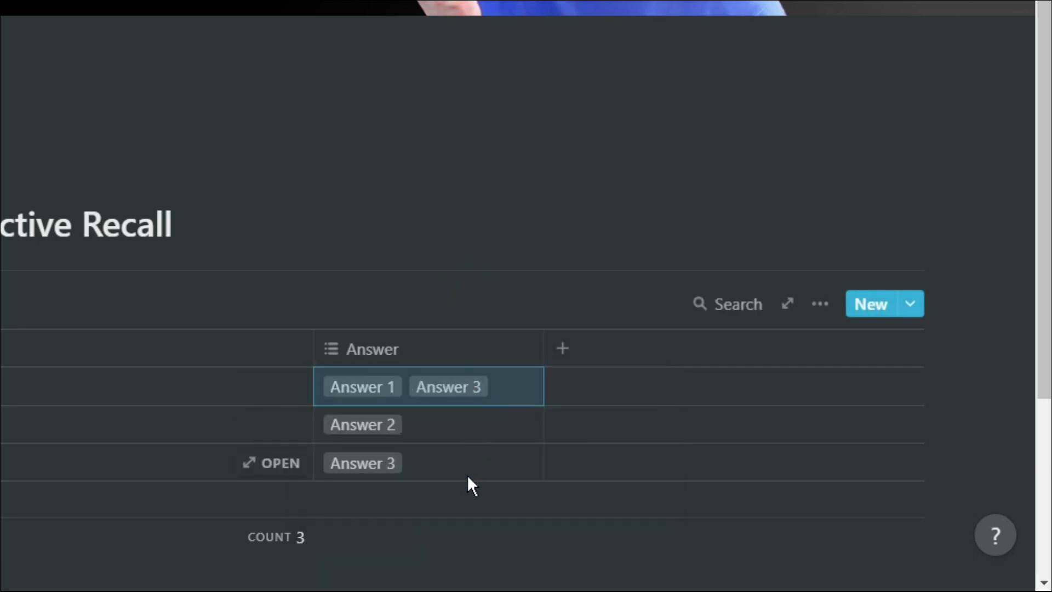
Step: Switch Answer to a Select property, set Question 1 to Answer 3, and add a new column
left_click(444, 353)
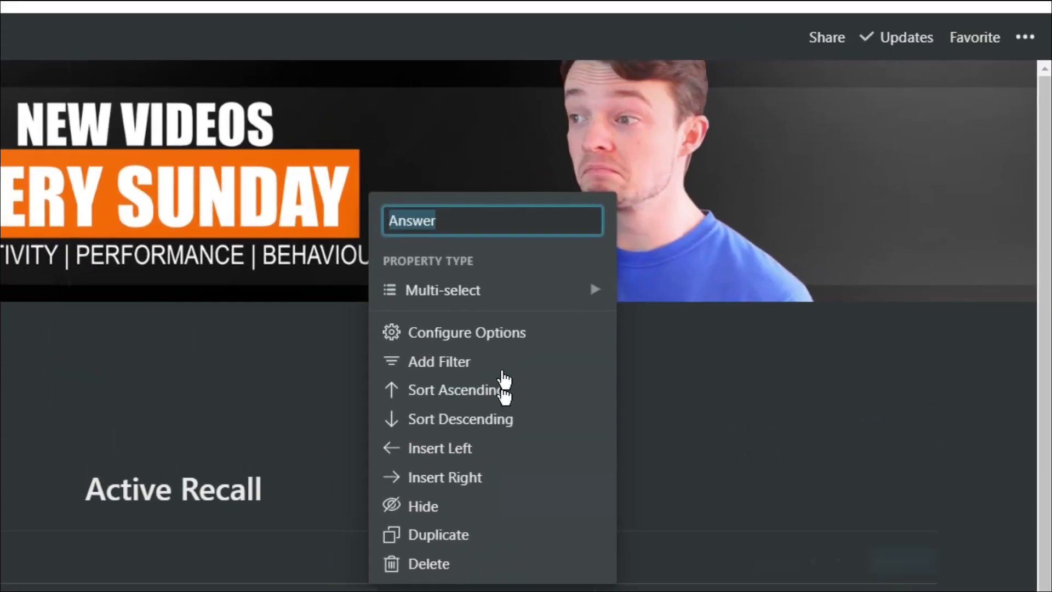
left_click(493, 298)
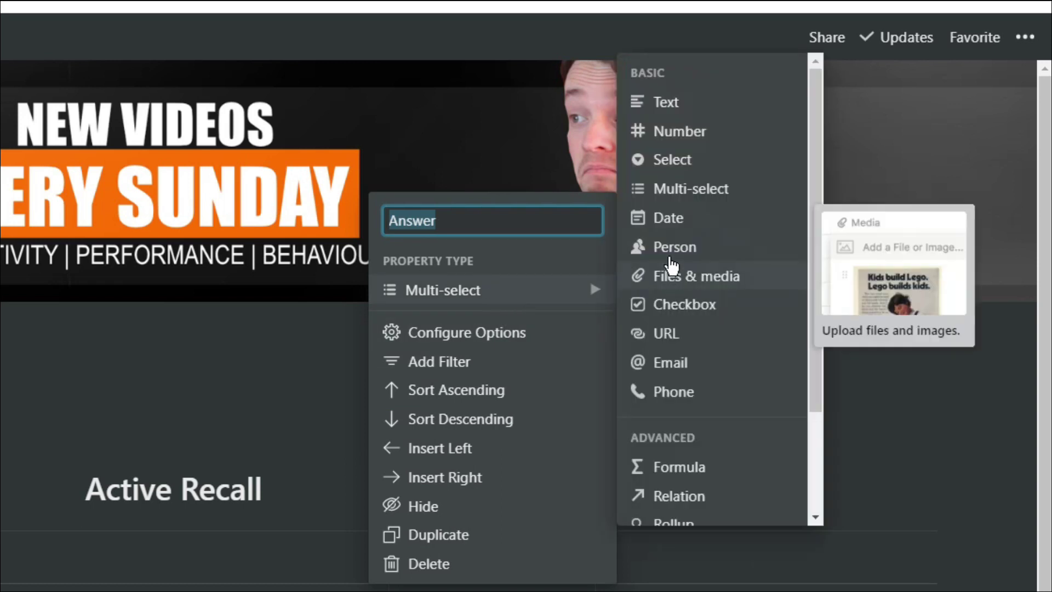
left_click(662, 165)
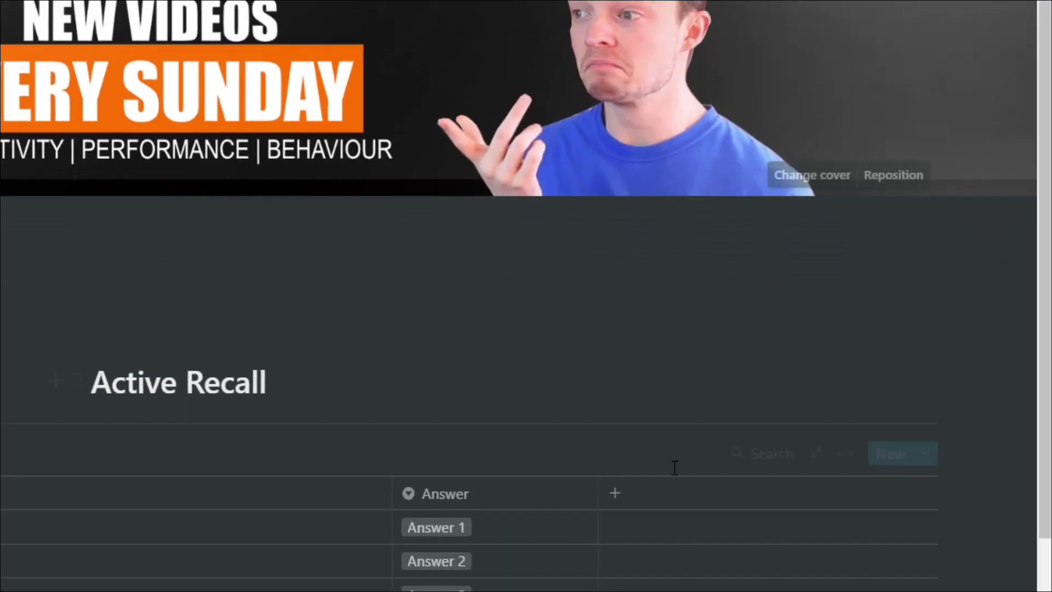
left_click(496, 409)
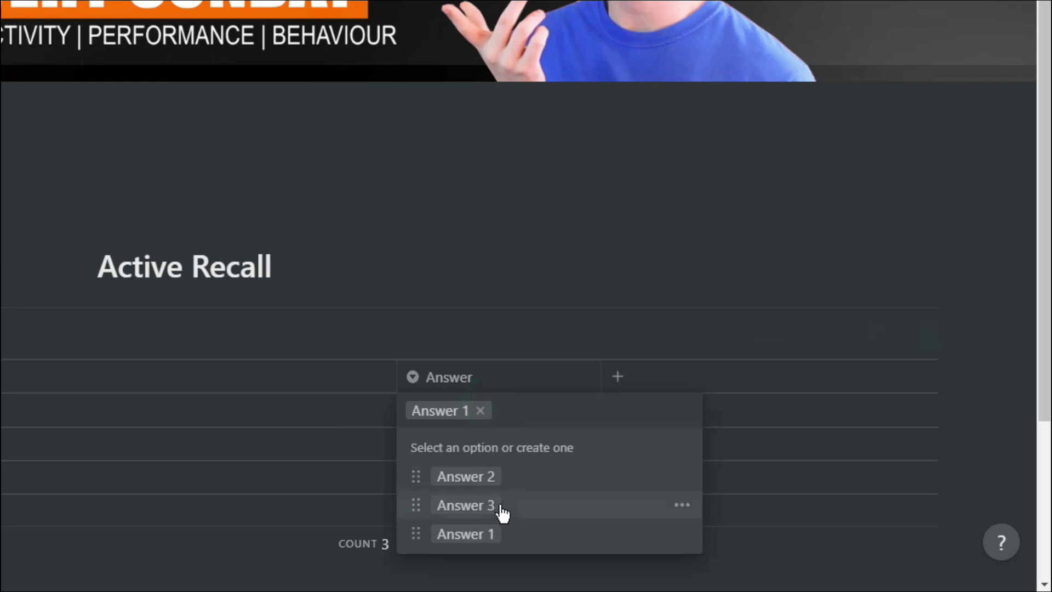
left_click(500, 505)
left_click(620, 378)
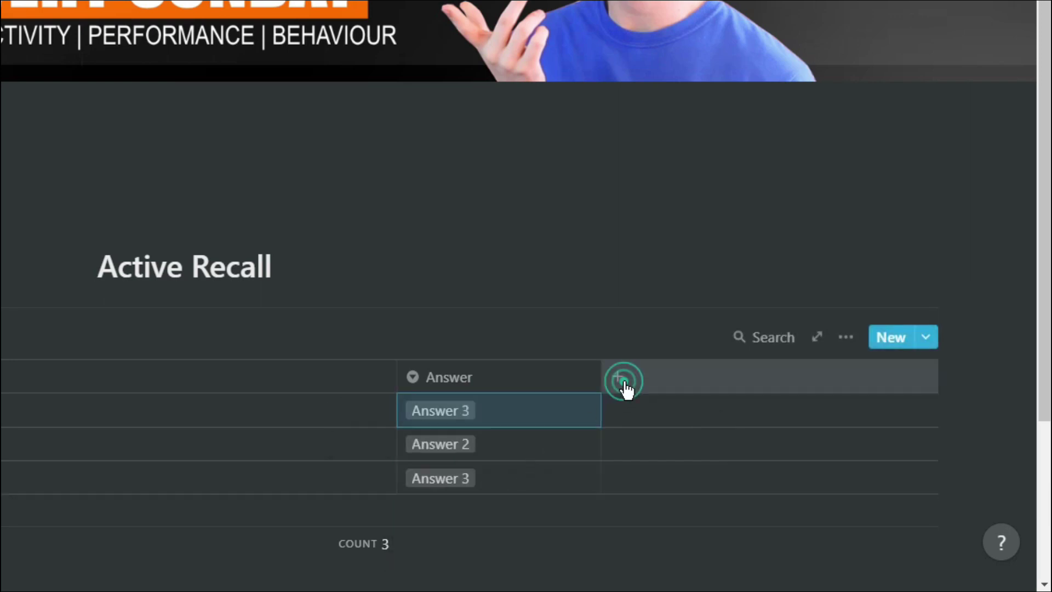
Step: Name the new column Answer, make it Text, and enter Answer 1 for Question 1
type("Answer")
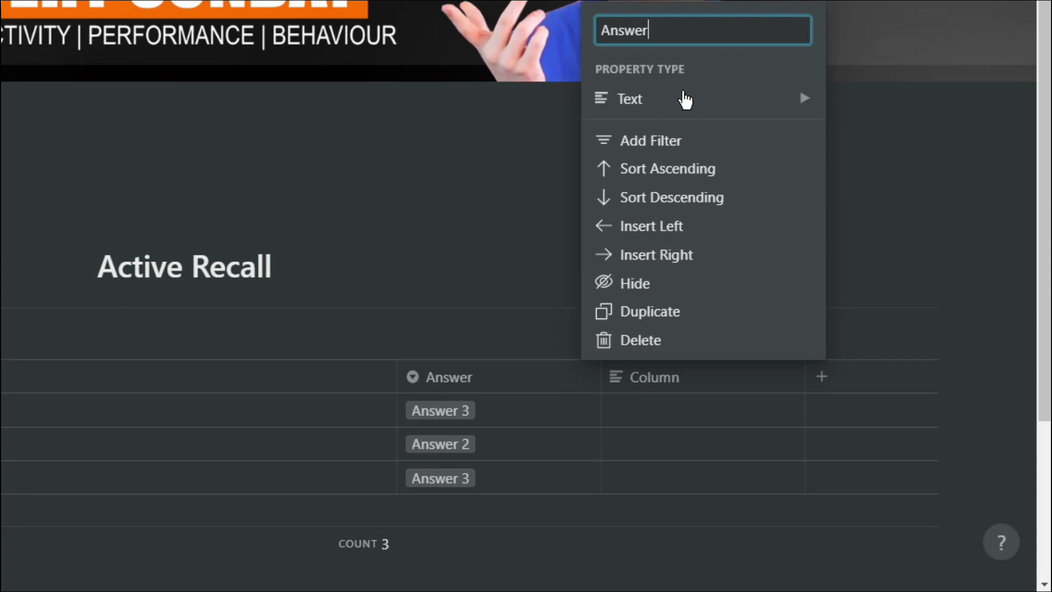
mouse_move(685, 100)
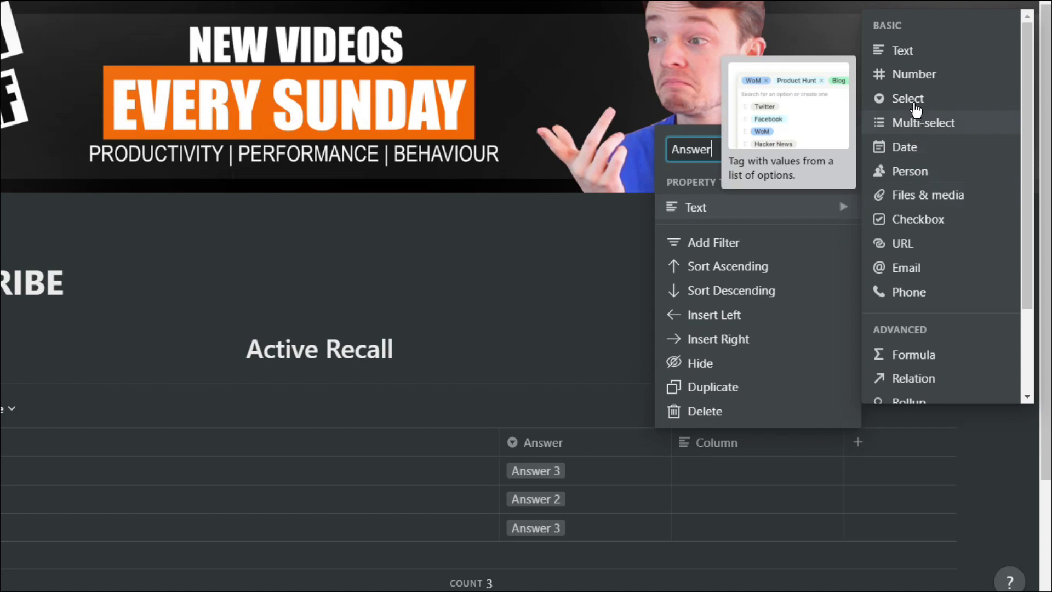
left_click(905, 49)
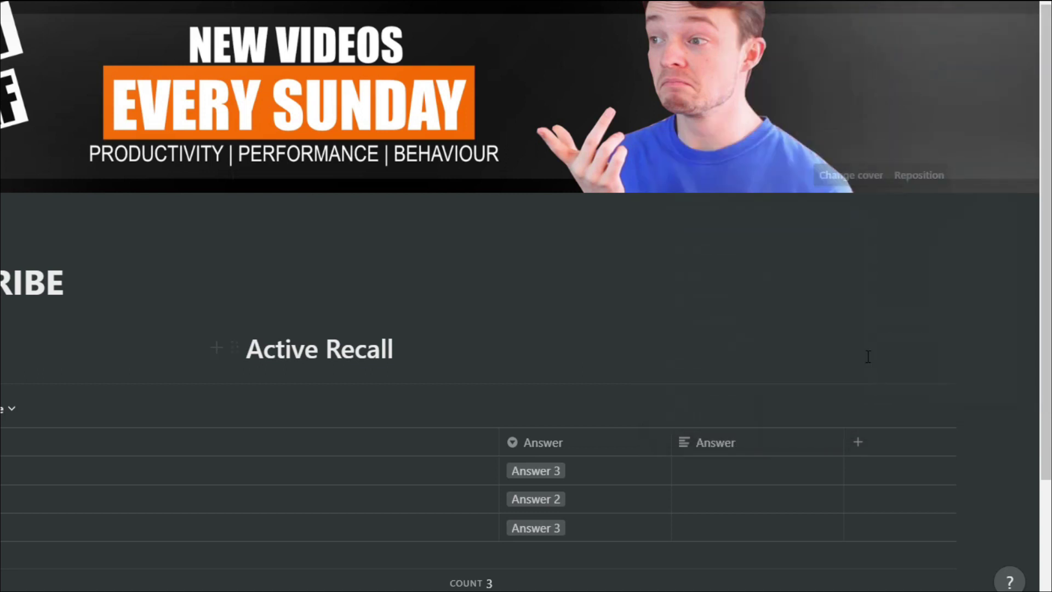
left_click(744, 470)
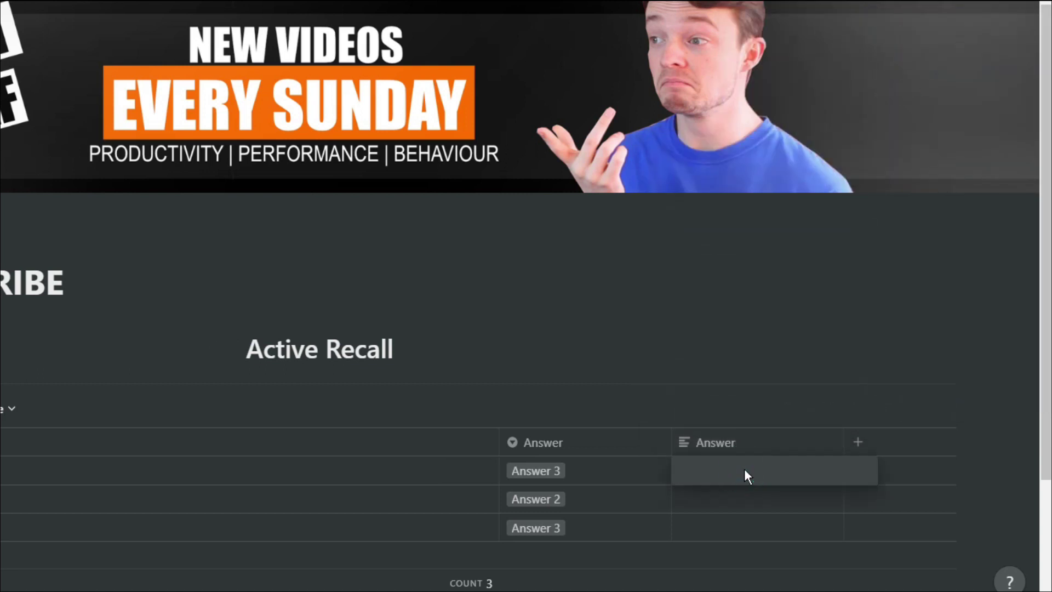
type("Answer 1")
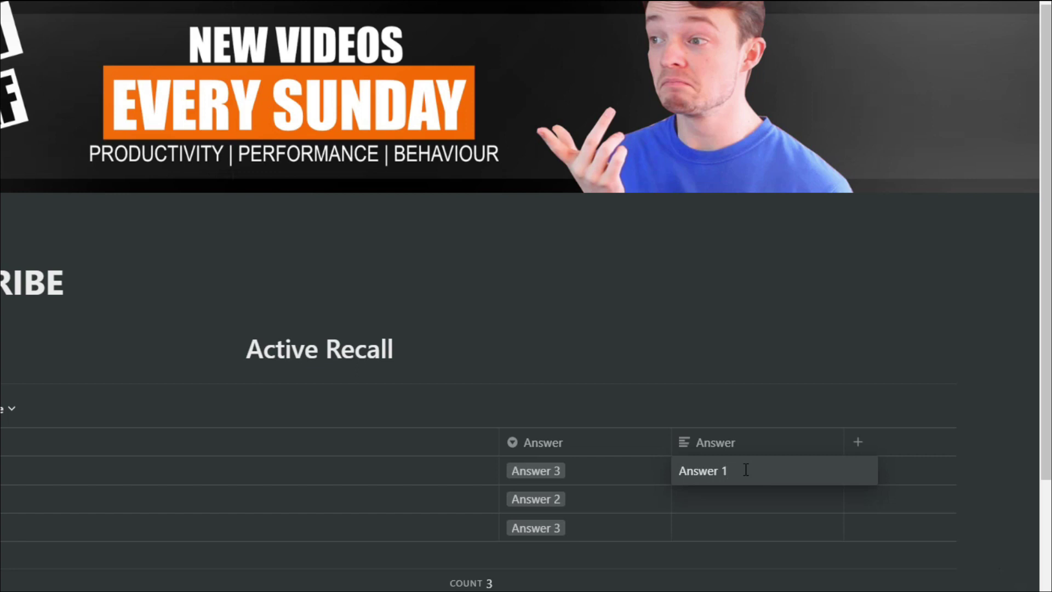
left_click(746, 492)
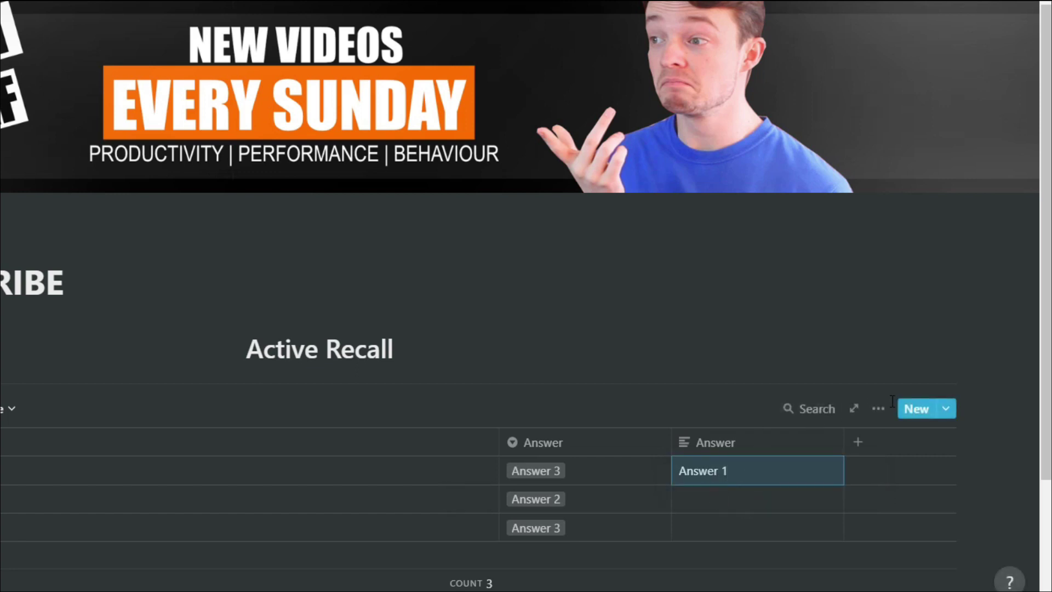
Step: Hide and then re-show the text Answer column in the table's Properties list
left_click(880, 408)
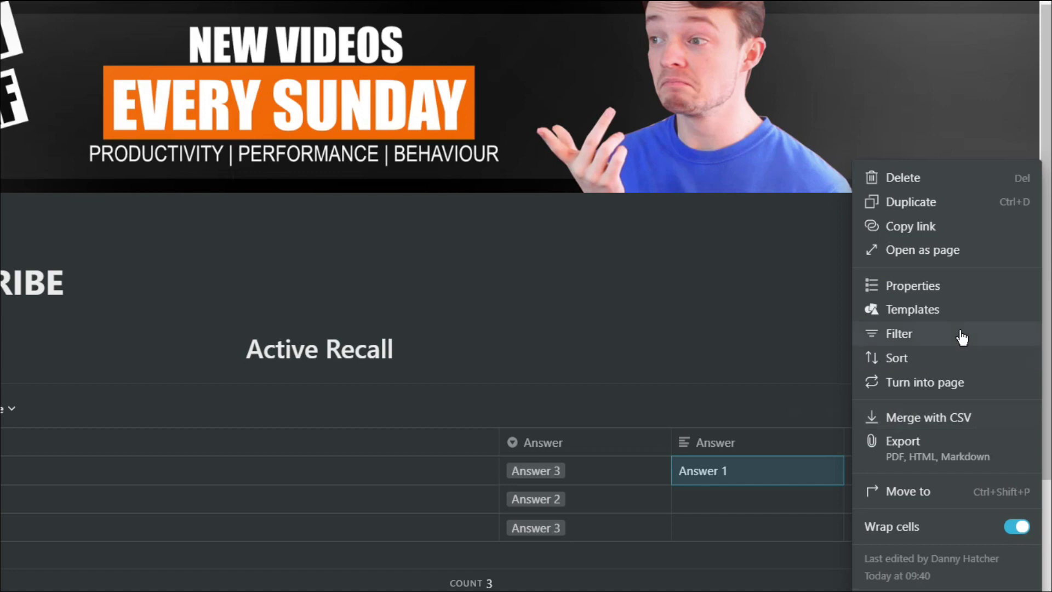
left_click(938, 288)
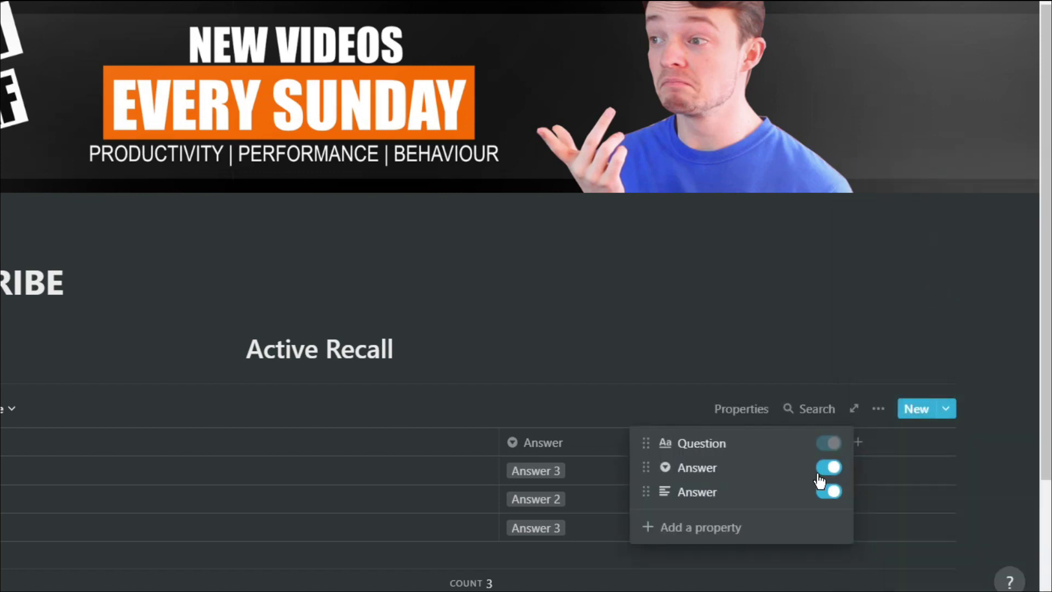
left_click(829, 493)
left_click(886, 493)
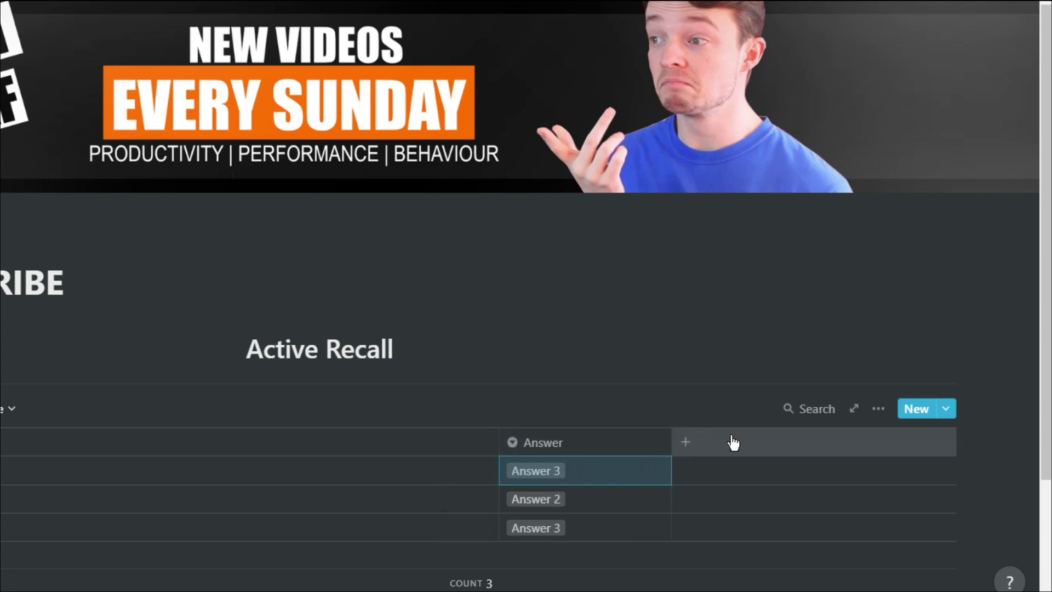
left_click(880, 410)
left_click(913, 287)
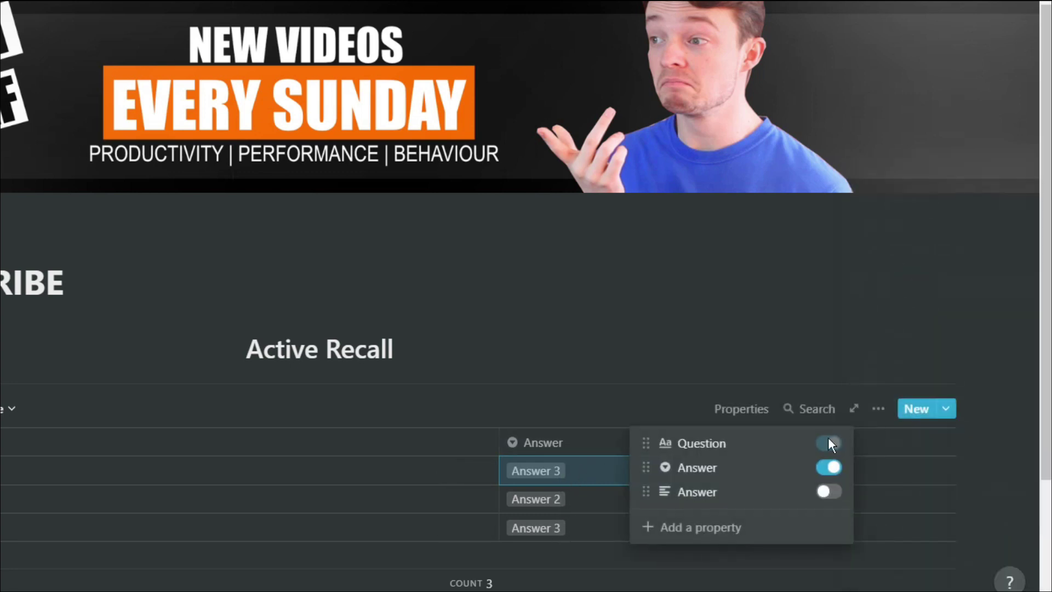
left_click(826, 489)
left_click(886, 485)
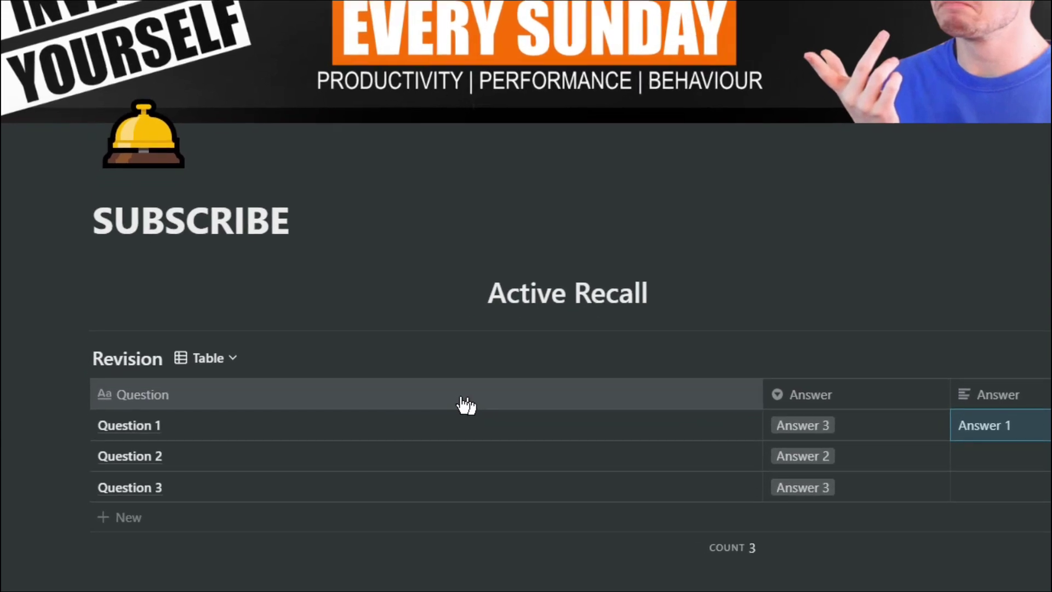
Step: Add a Gallery-layout view to Revision named Gallery
left_click(228, 358)
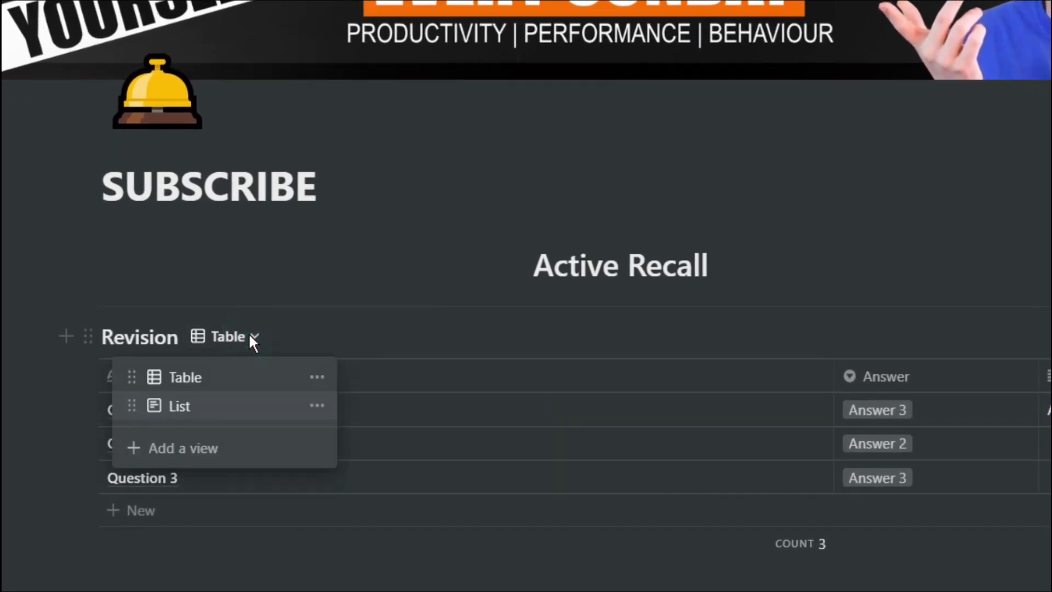
left_click(237, 450)
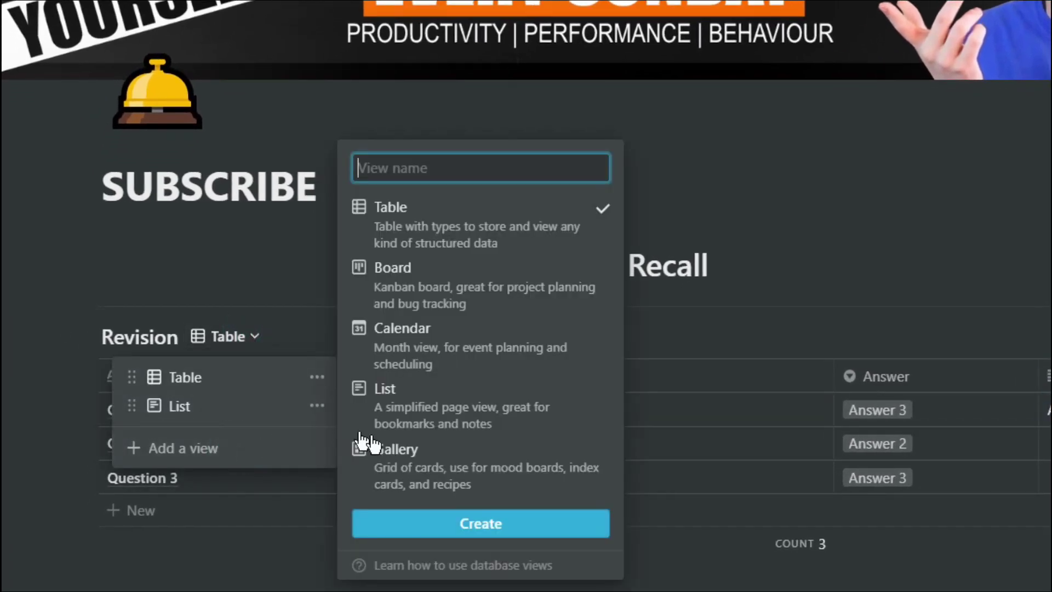
left_click(409, 466)
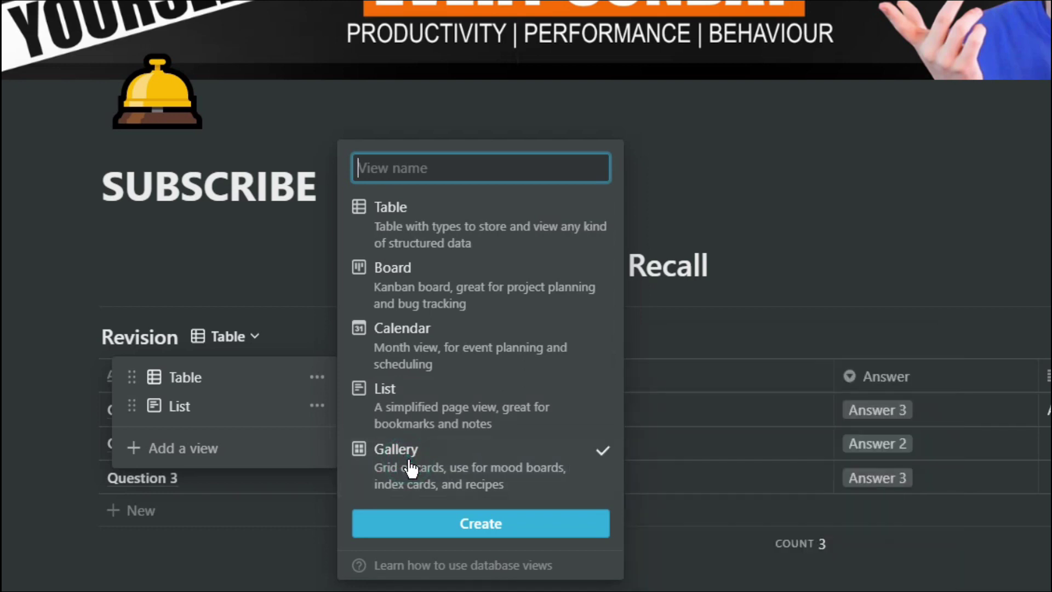
type("Gallery")
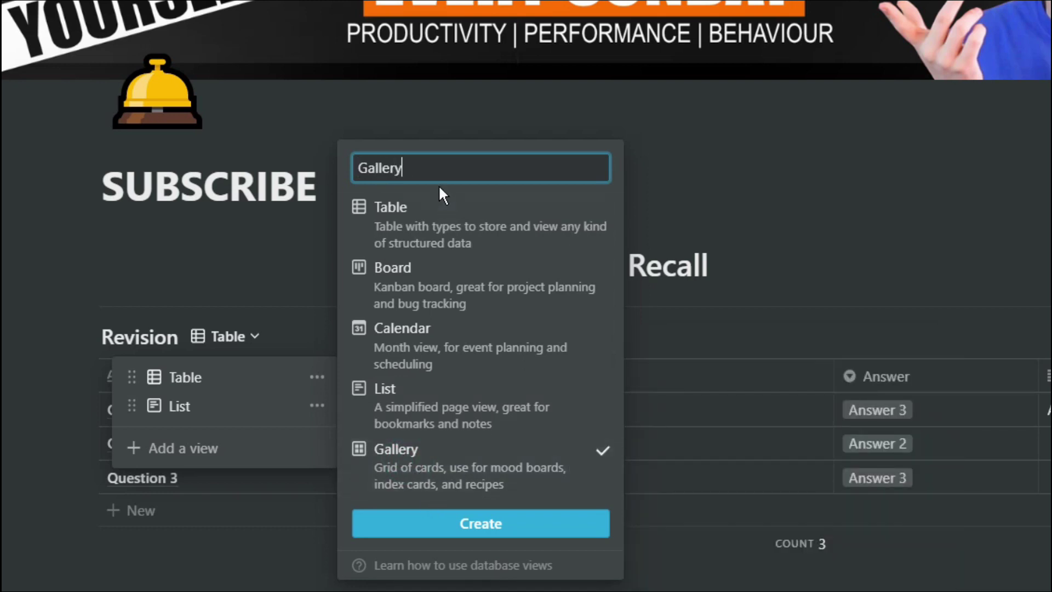
left_click(494, 536)
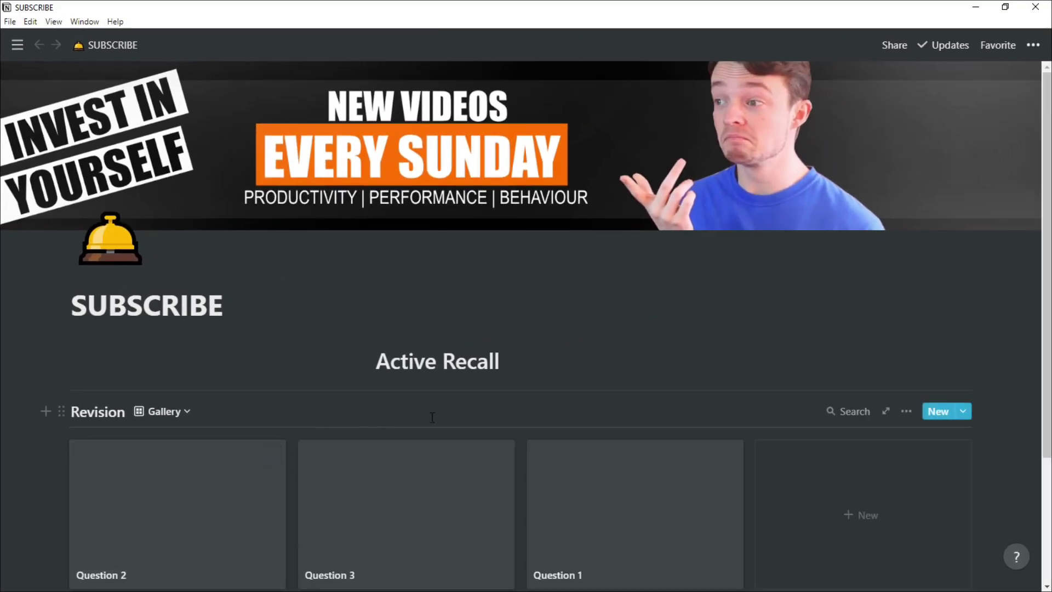
Step: Set the gallery's Card preview to None
scroll(433, 418, "down", 3)
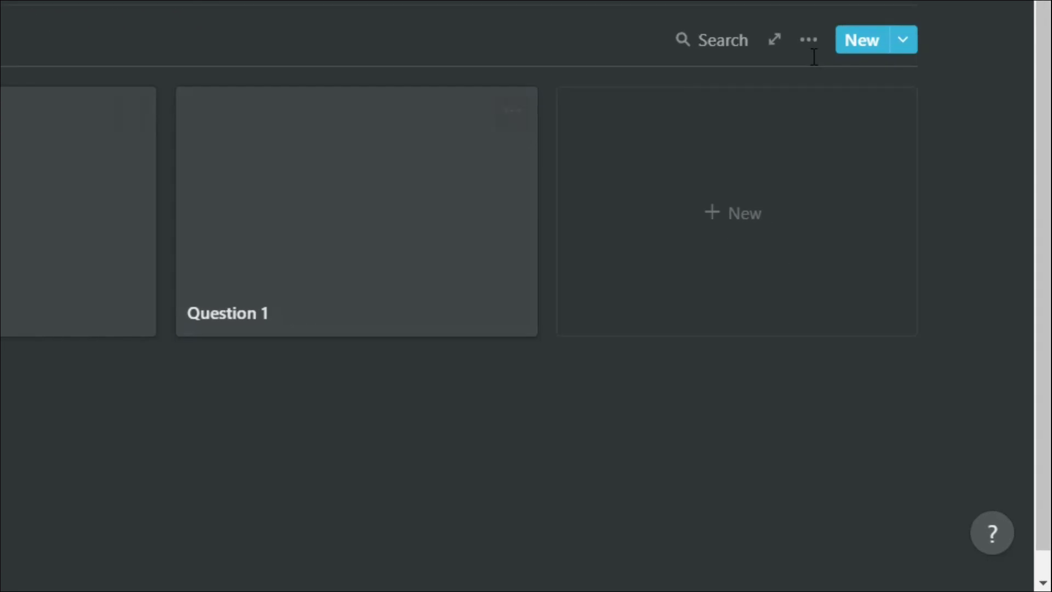
left_click(810, 44)
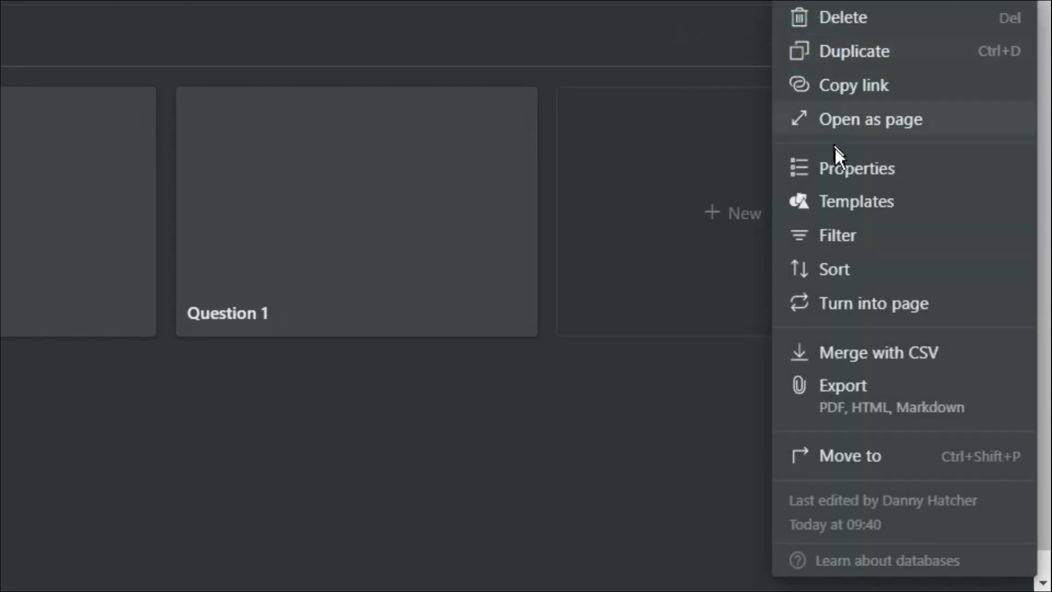
left_click(838, 167)
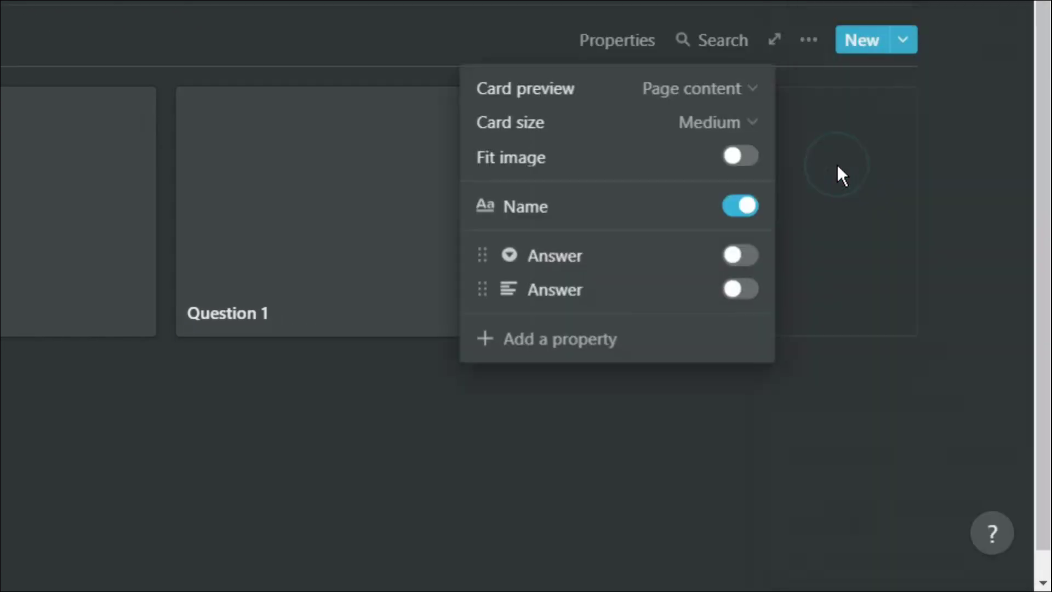
left_click(742, 96)
left_click(658, 130)
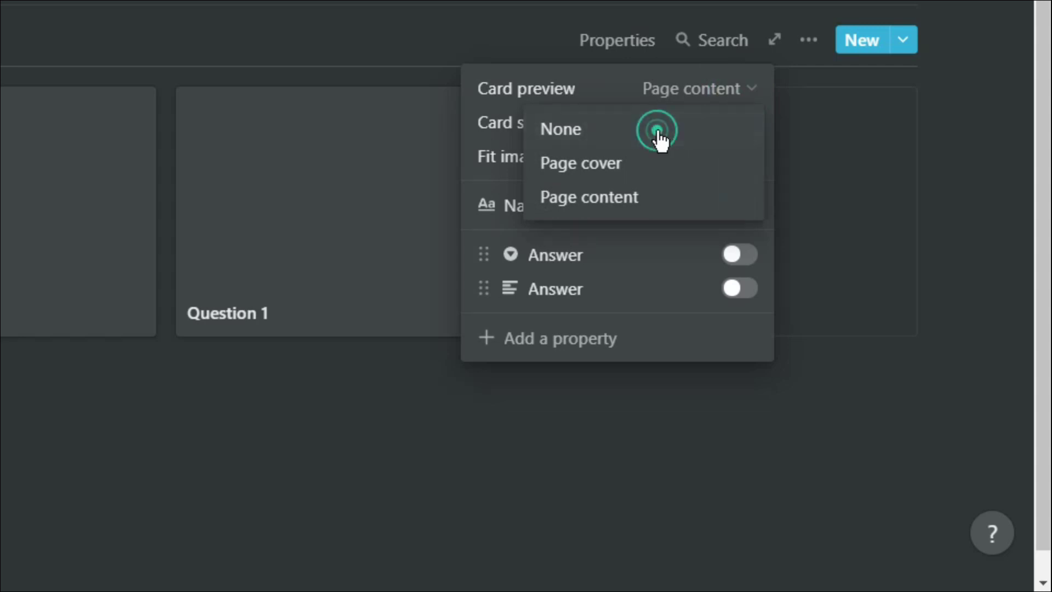
left_click(365, 1)
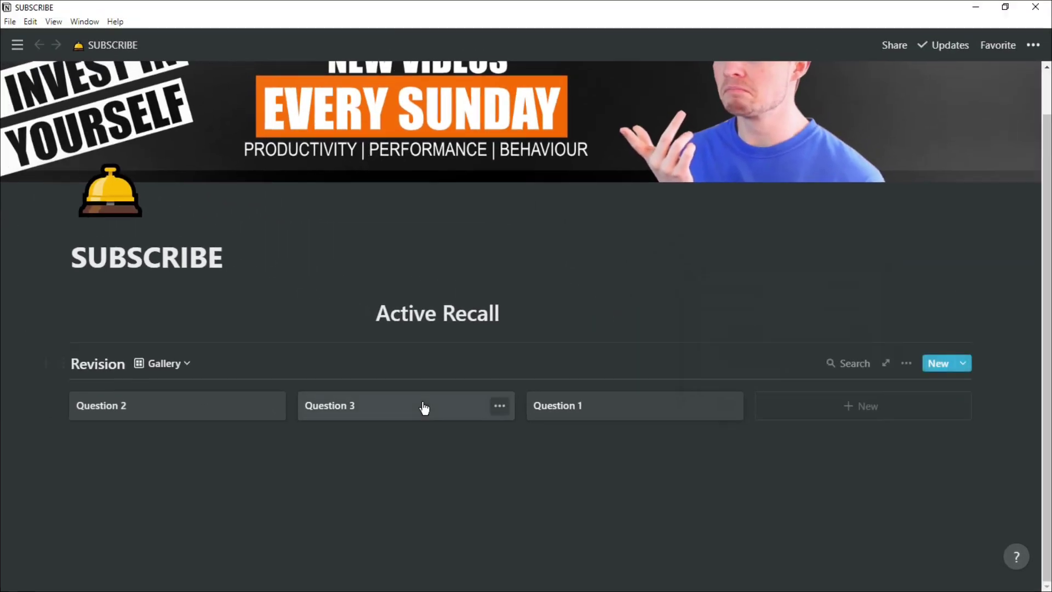
Step: Write Answer in the page bodies of Question 2 and Question 3
left_click(196, 406)
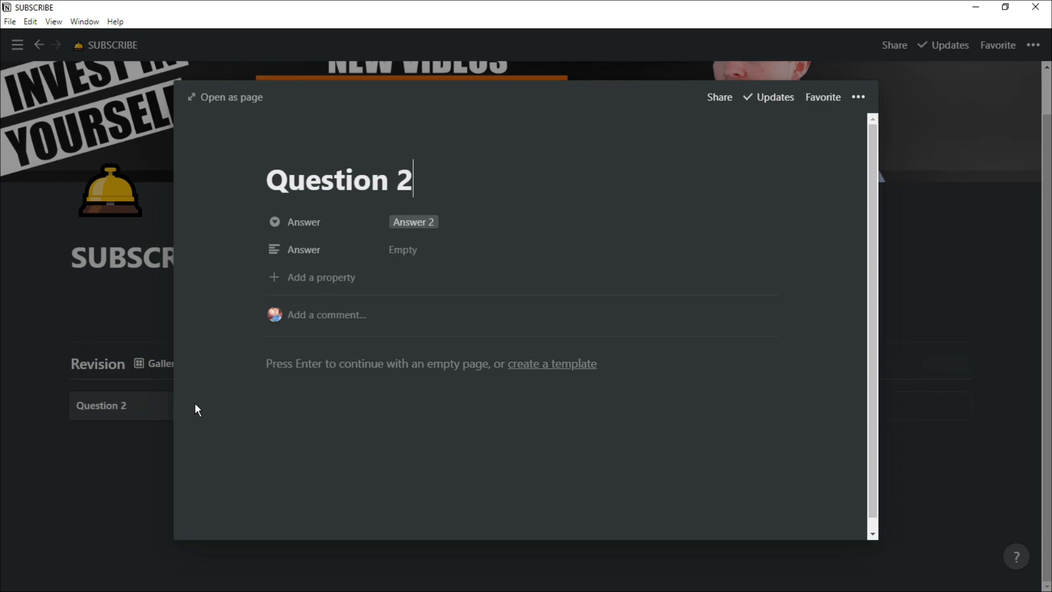
left_click(323, 364)
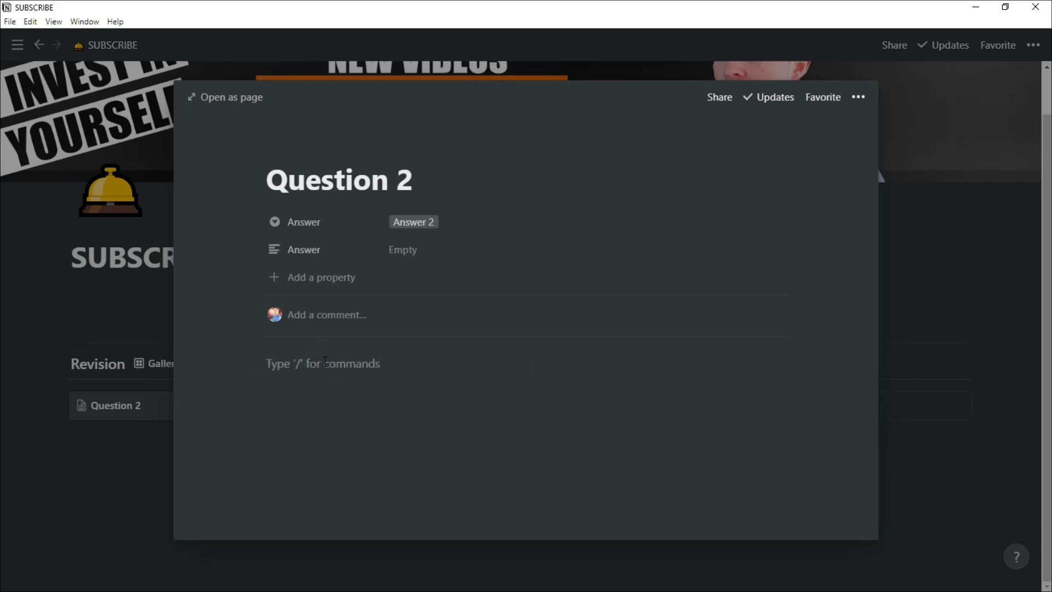
type("Answer")
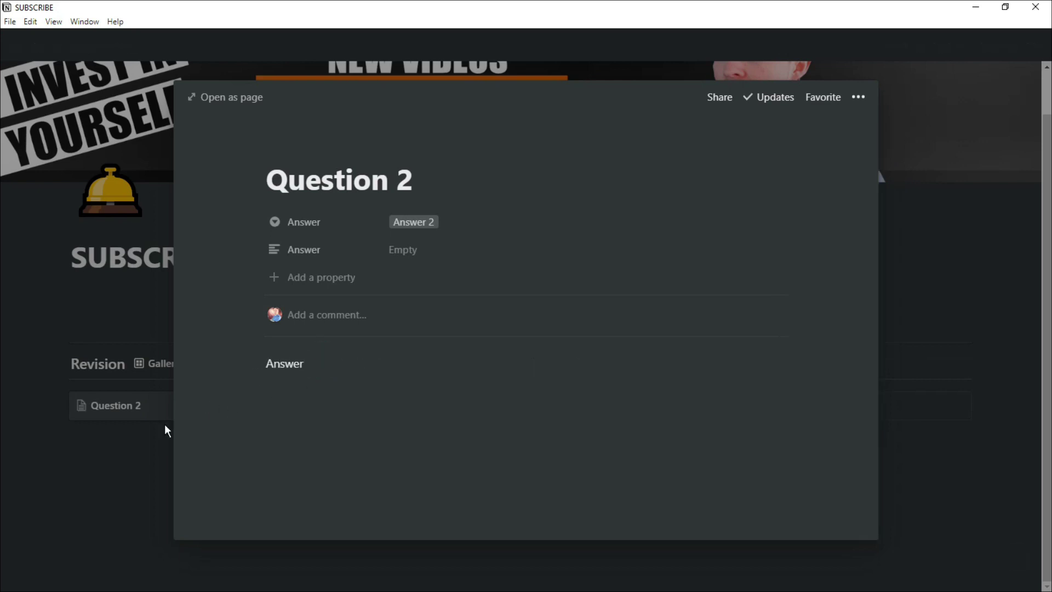
left_click(114, 438)
left_click(378, 414)
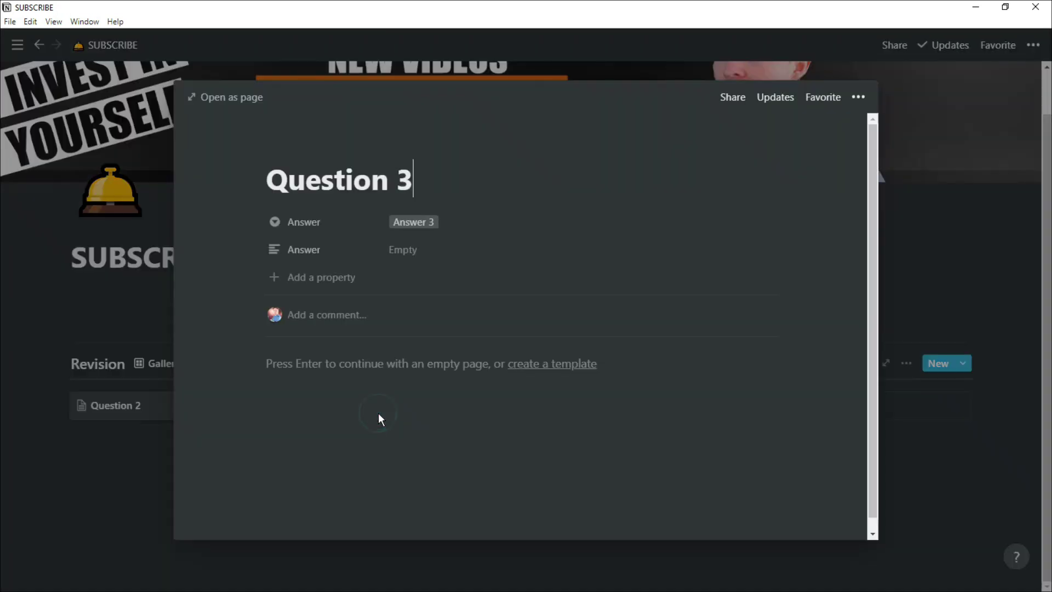
left_click(362, 362)
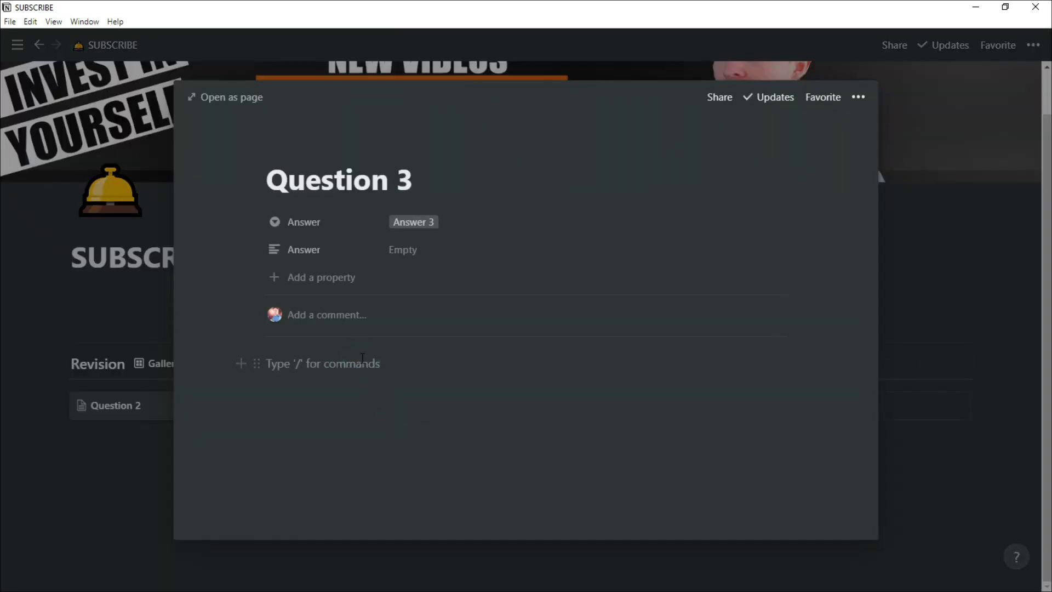
type("Answer")
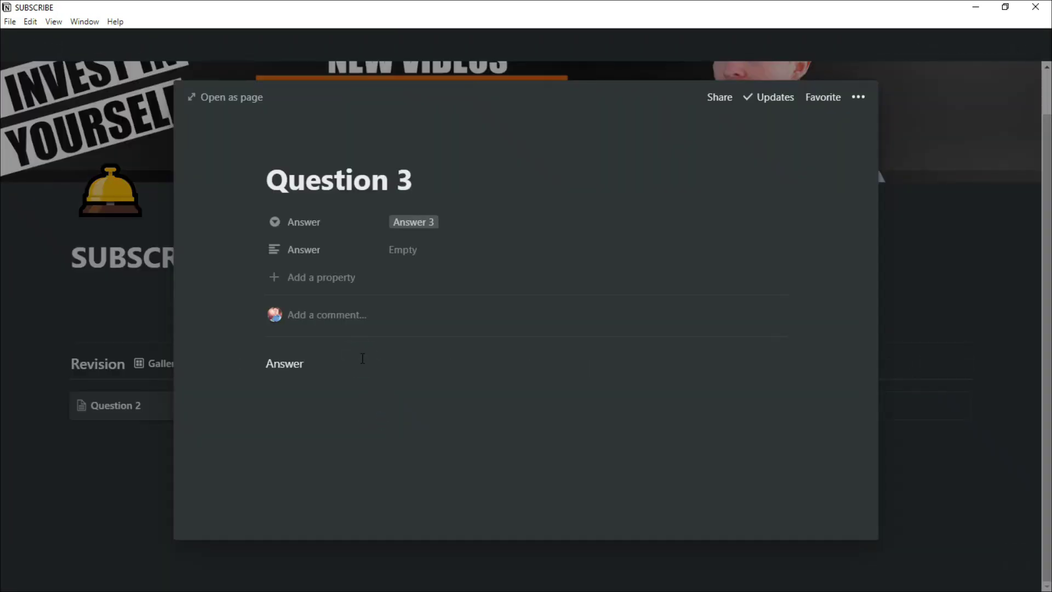
left_click(116, 439)
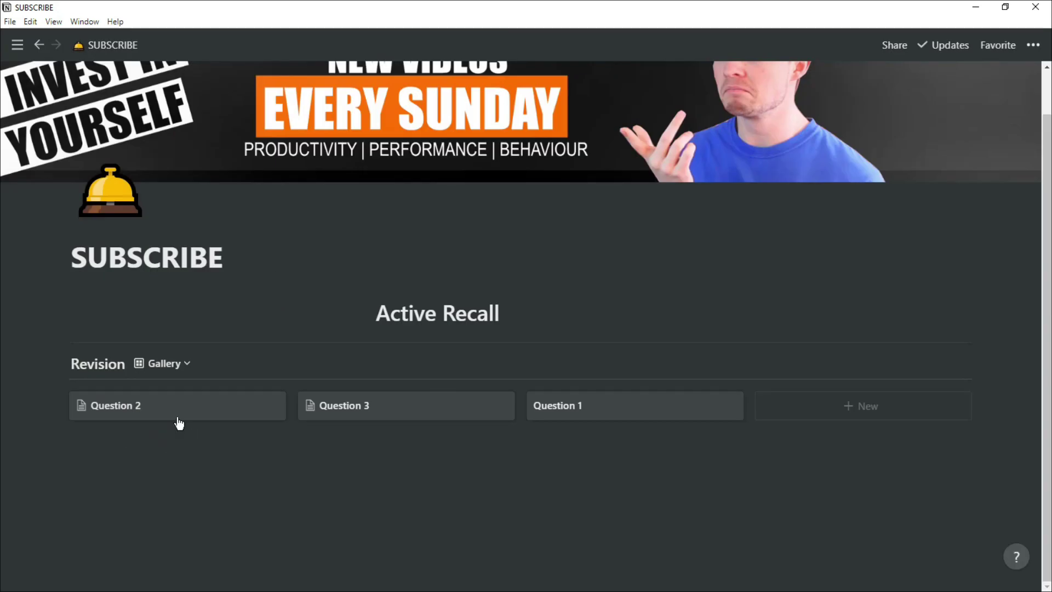
Step: Add a new Question 4 card with Answer in its body
left_click(825, 418)
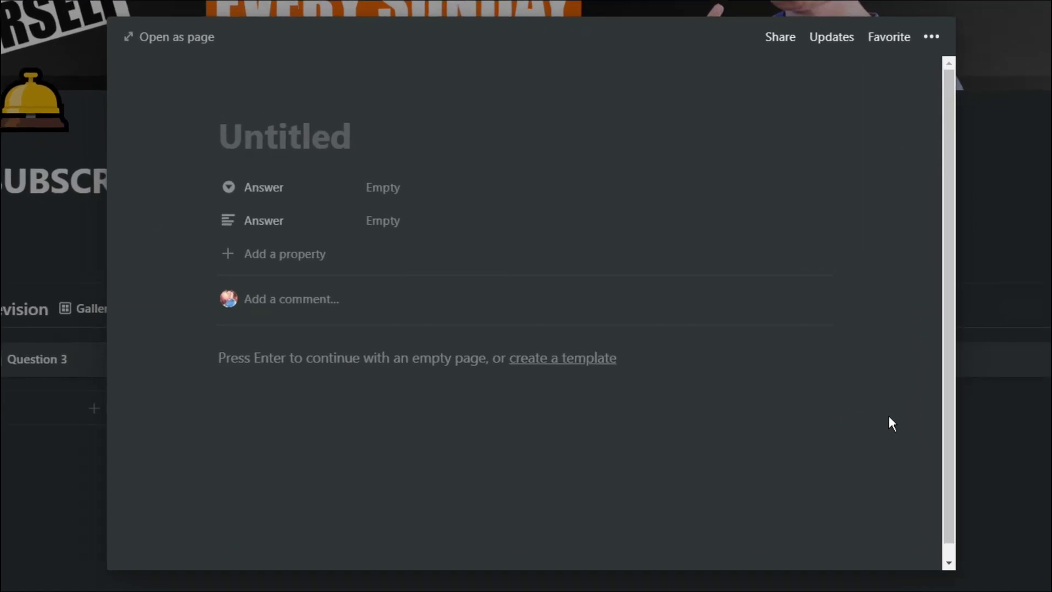
type("Question 4")
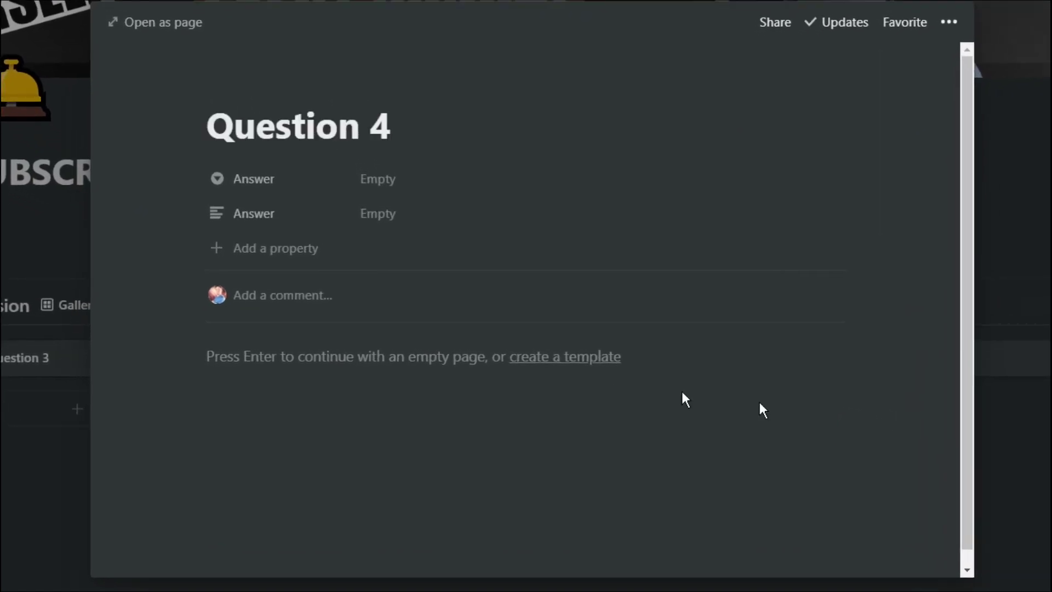
left_click(463, 359)
type("Answer")
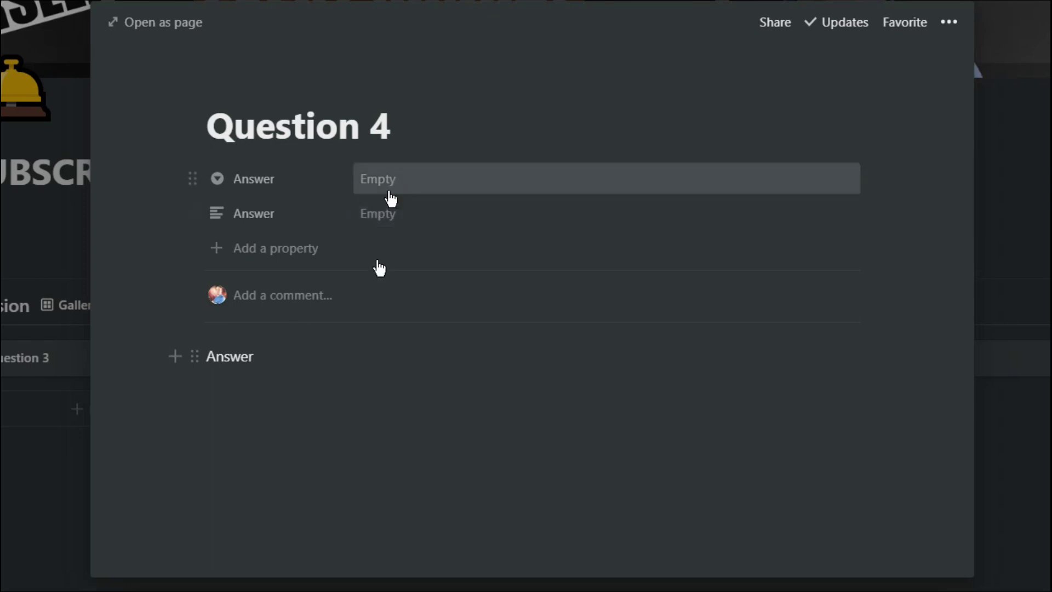
left_click(1019, 467)
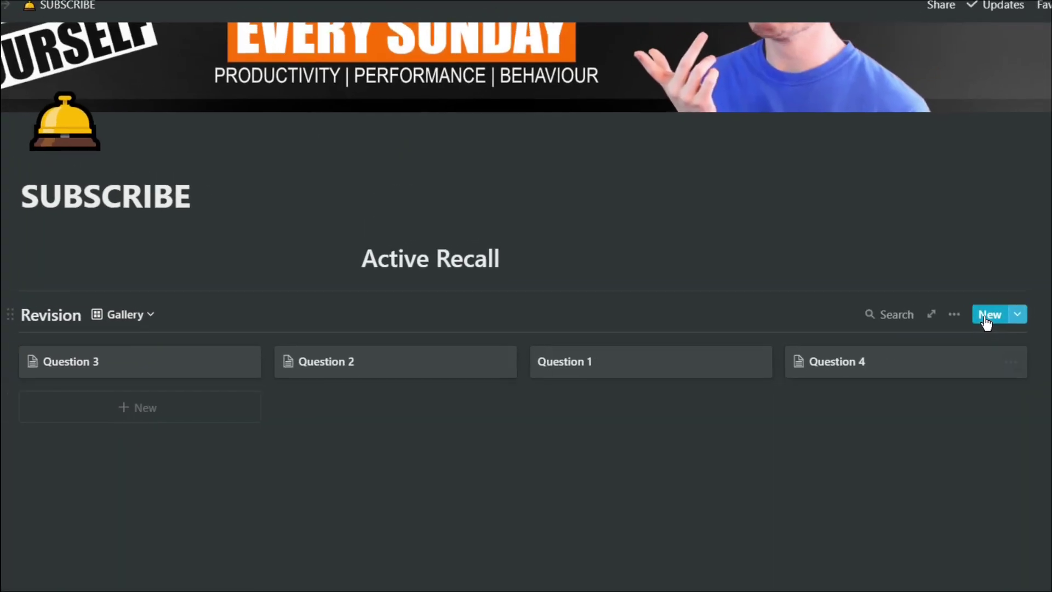
left_click(1009, 301)
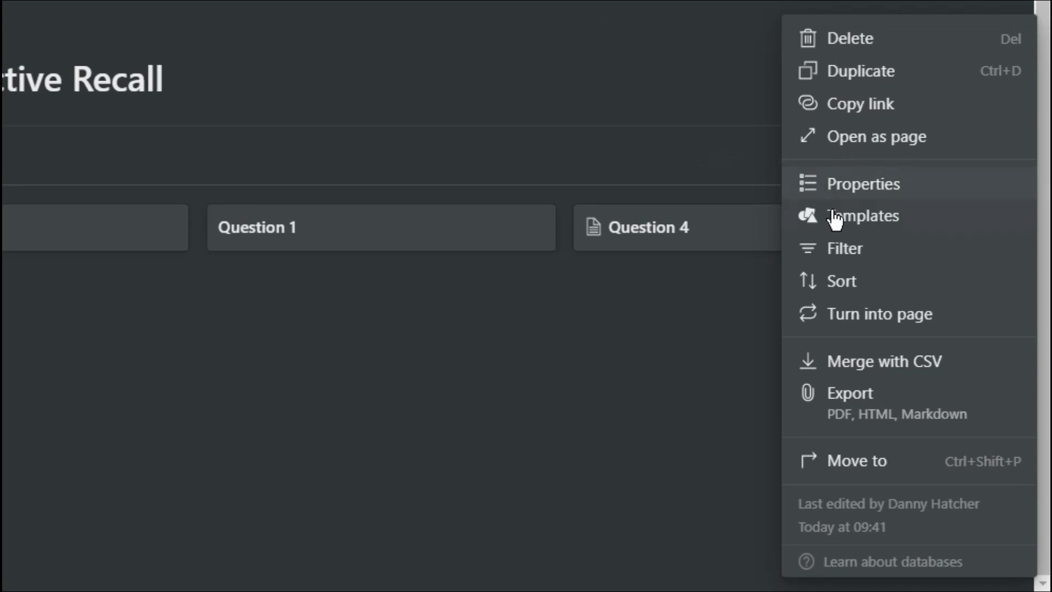
left_click(889, 297)
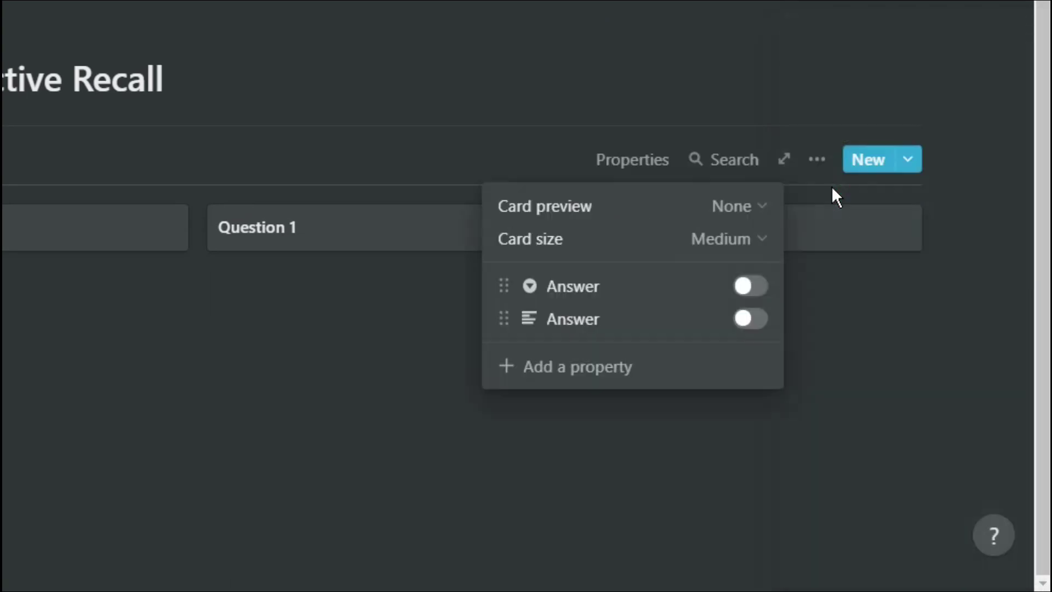
left_click(751, 286)
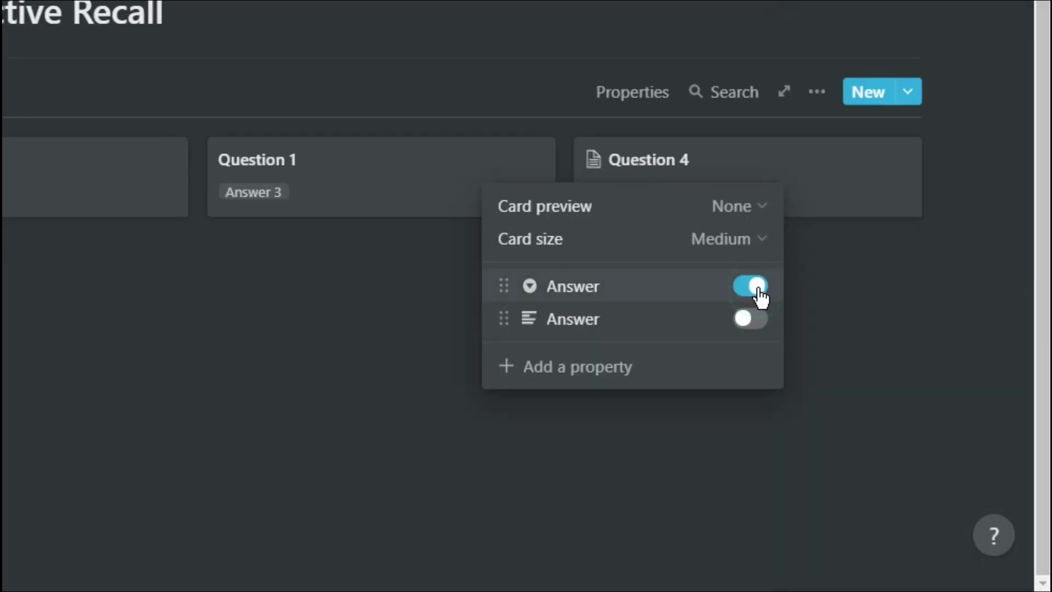
left_click(755, 287)
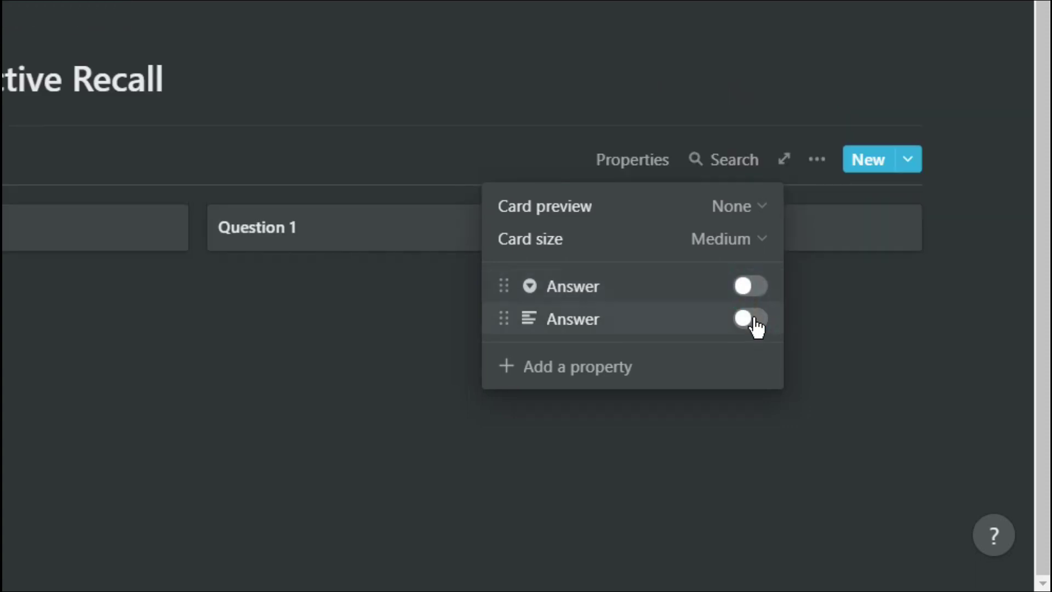
left_click(756, 323)
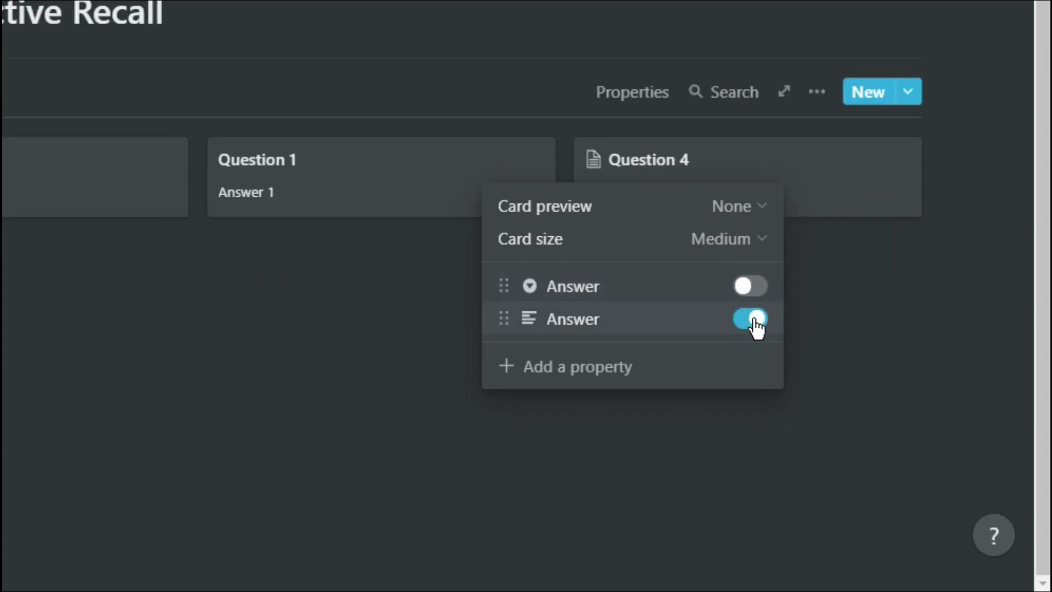
left_click(756, 323)
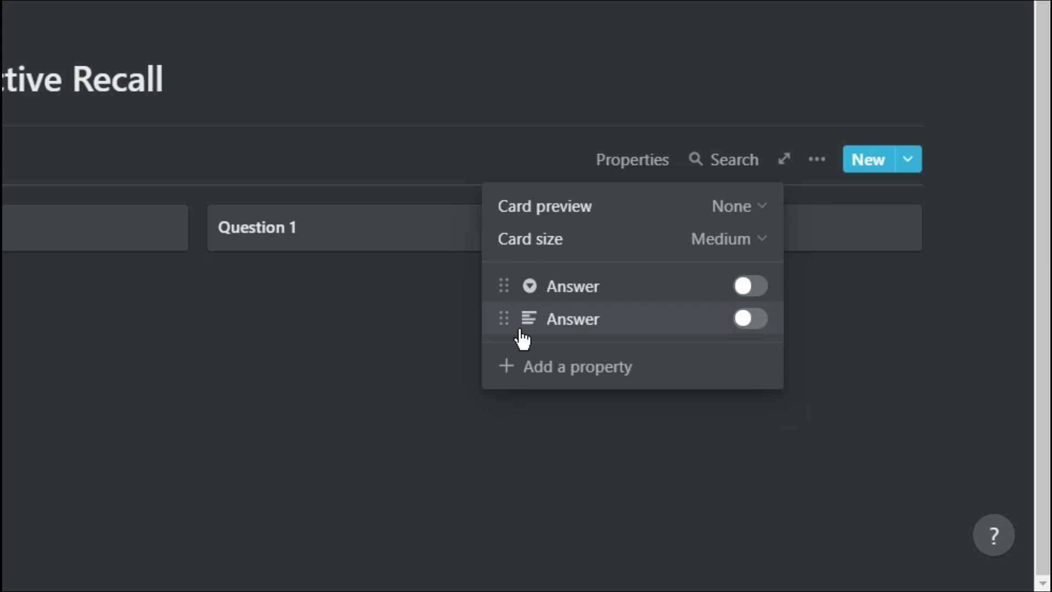
left_click(403, 327)
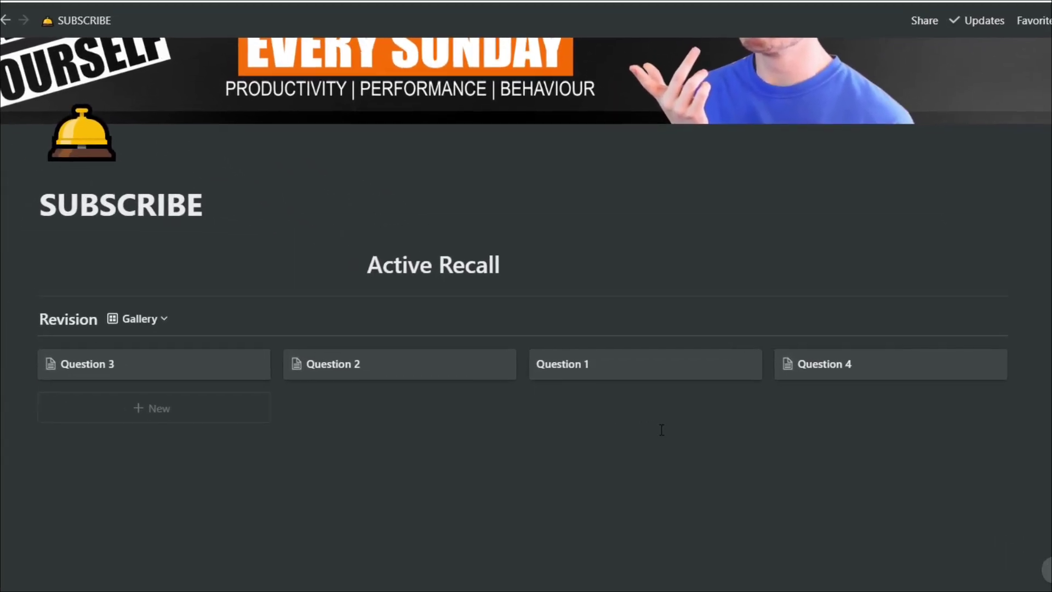
Step: Delete the word Answer from the Question 2 page body
left_click(402, 368)
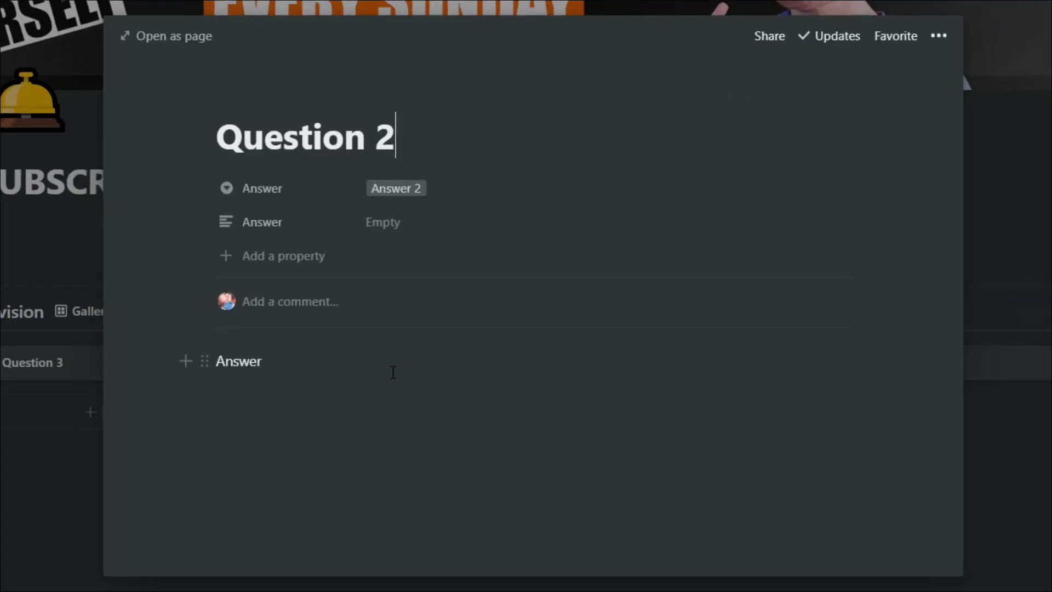
left_click_drag(267, 357, 209, 357)
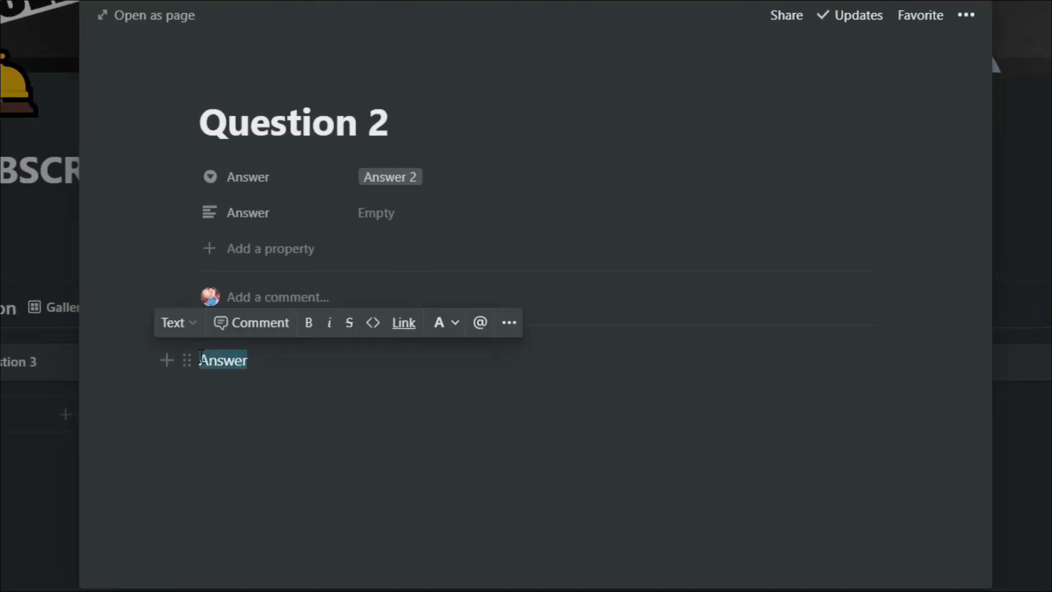
key("BackSpace")
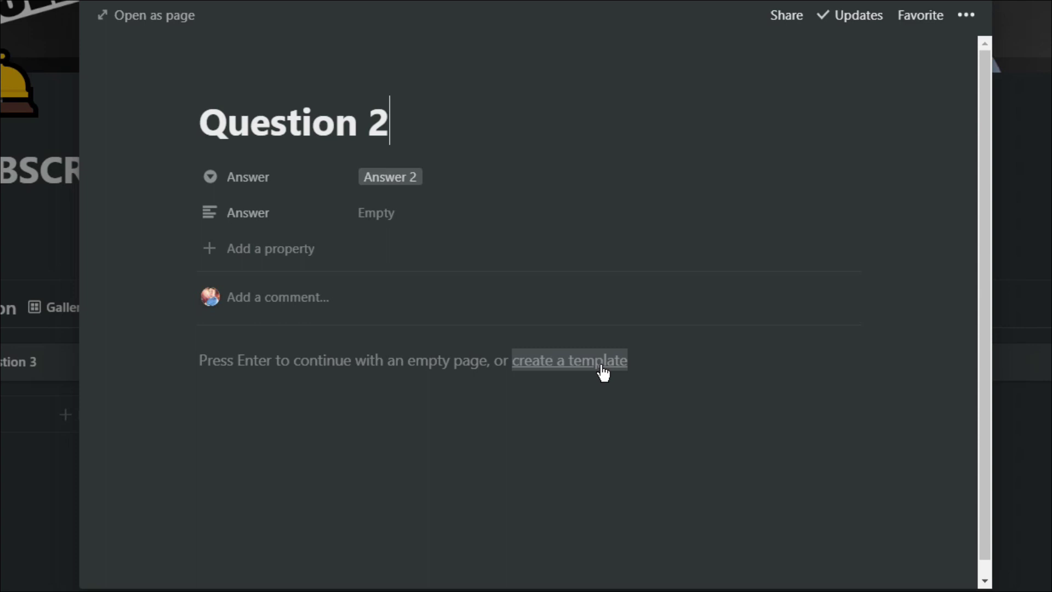
Step: Create a Topic 1 template with a curling-stone icon and apply it to Question 2
left_click(584, 368)
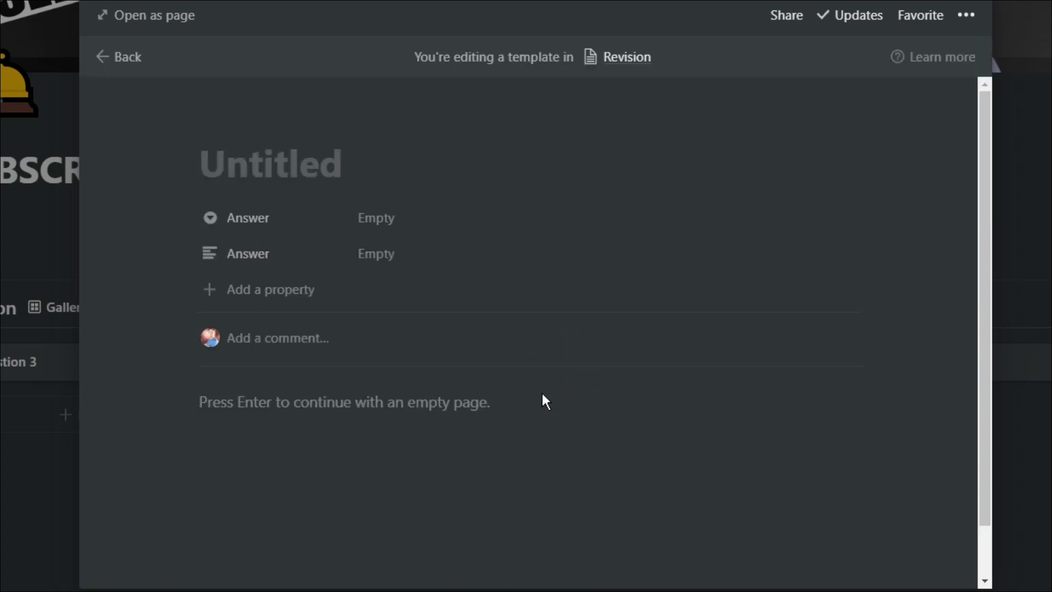
type("Topic 1")
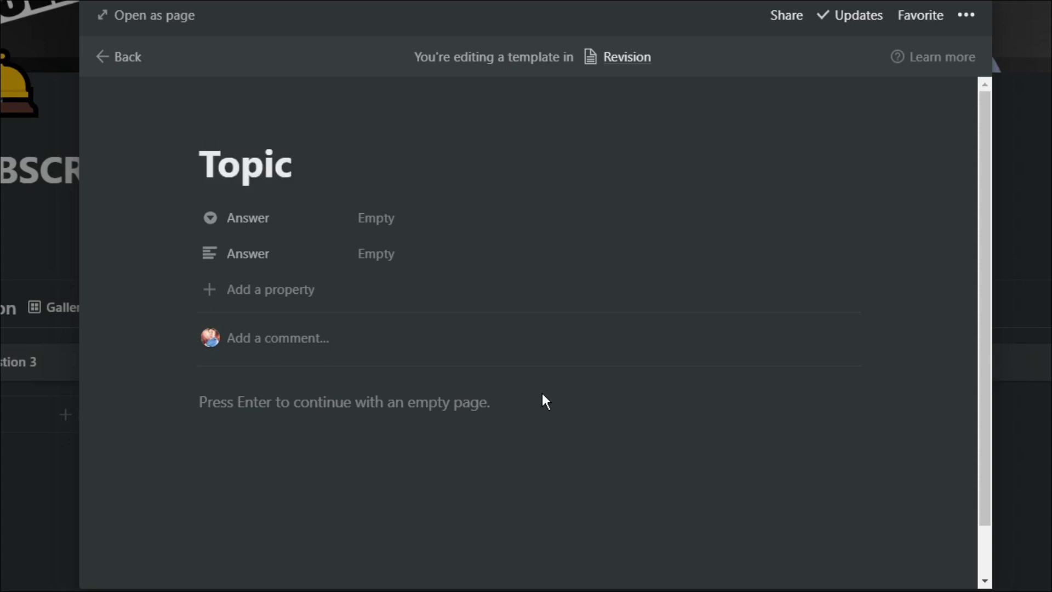
left_click(238, 122)
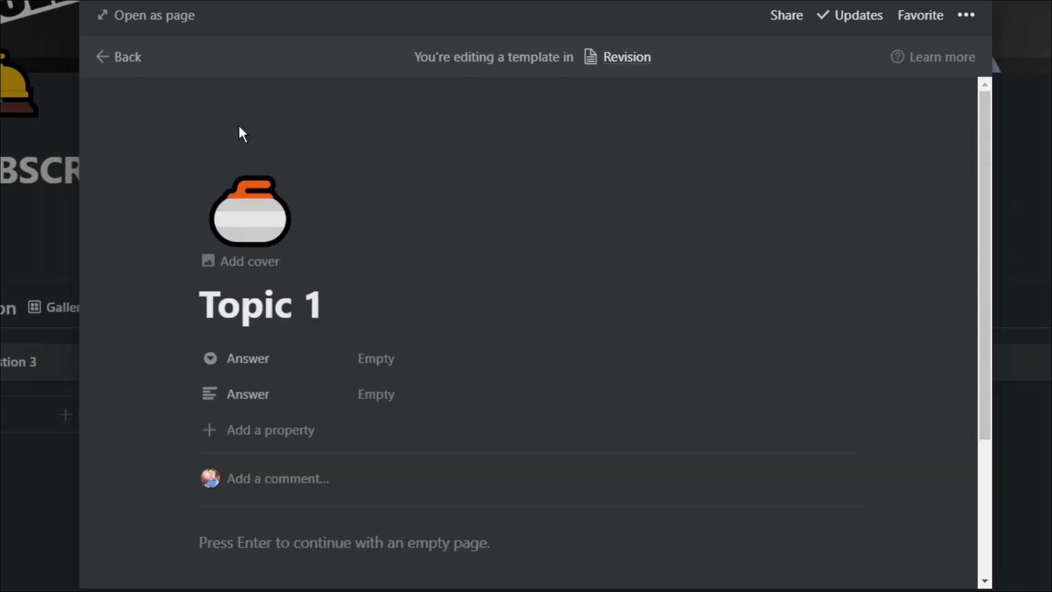
left_click(118, 57)
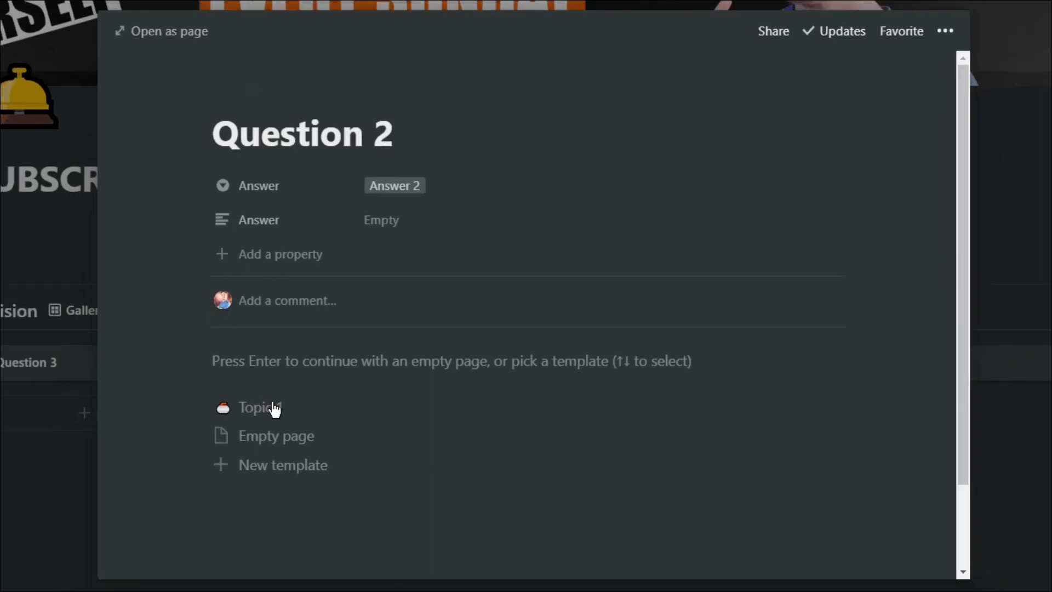
left_click(274, 408)
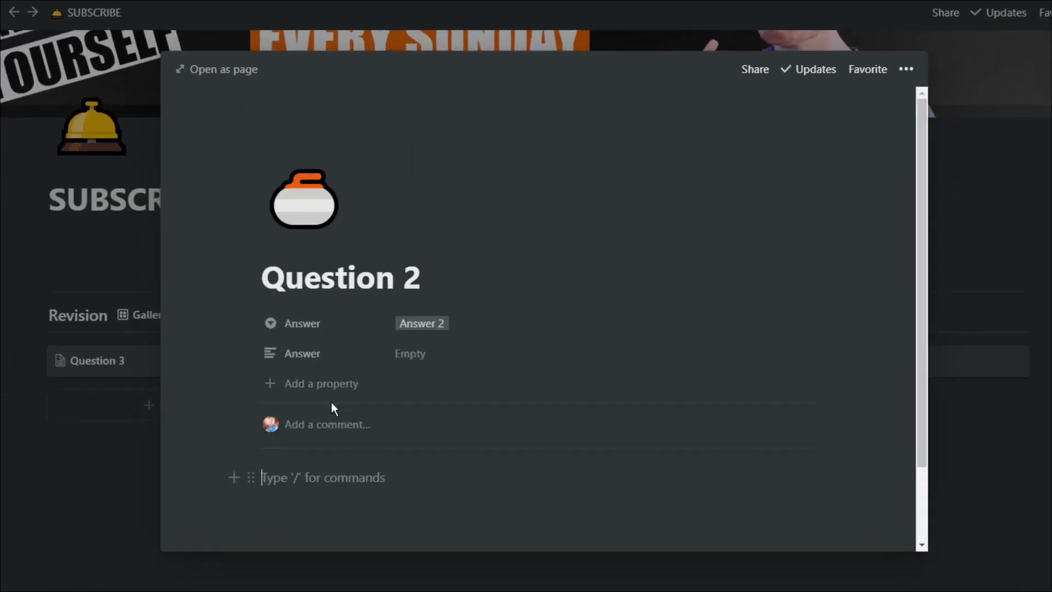
left_click(137, 416)
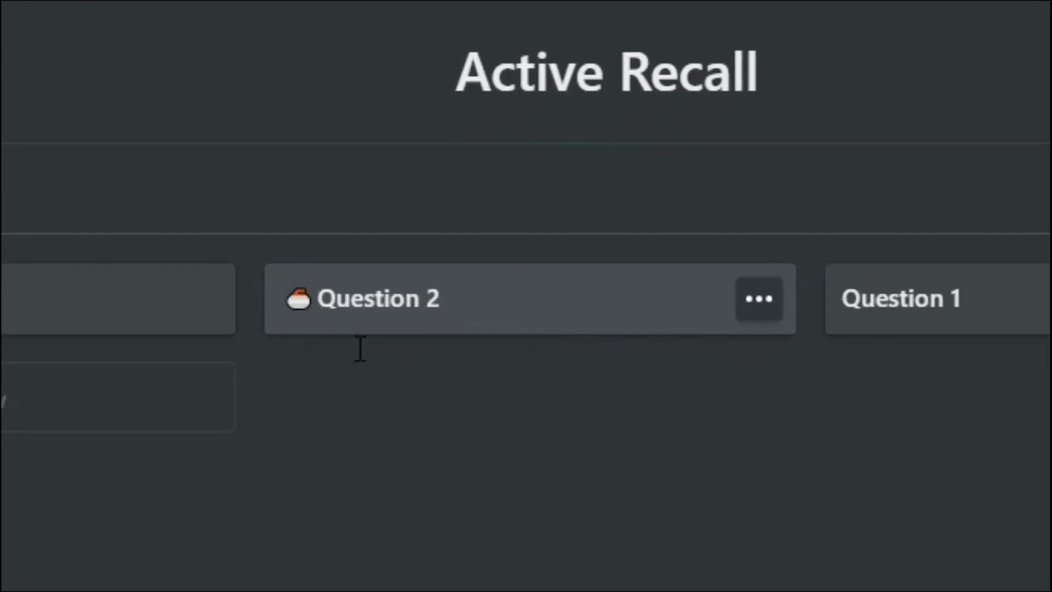
Step: Add a new question card using the Topic 1 template
left_click(109, 417)
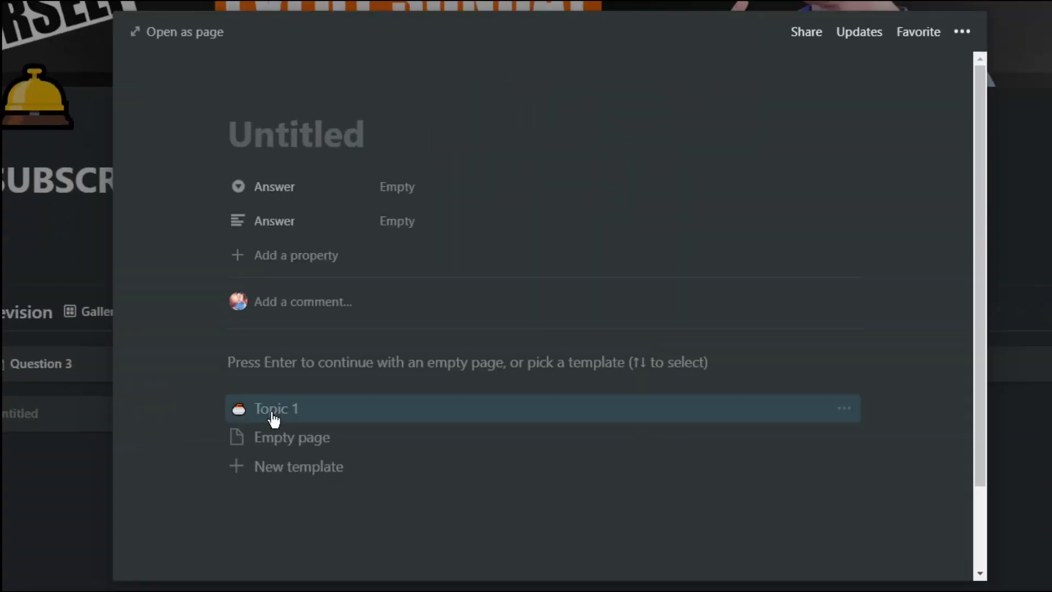
left_click(279, 420)
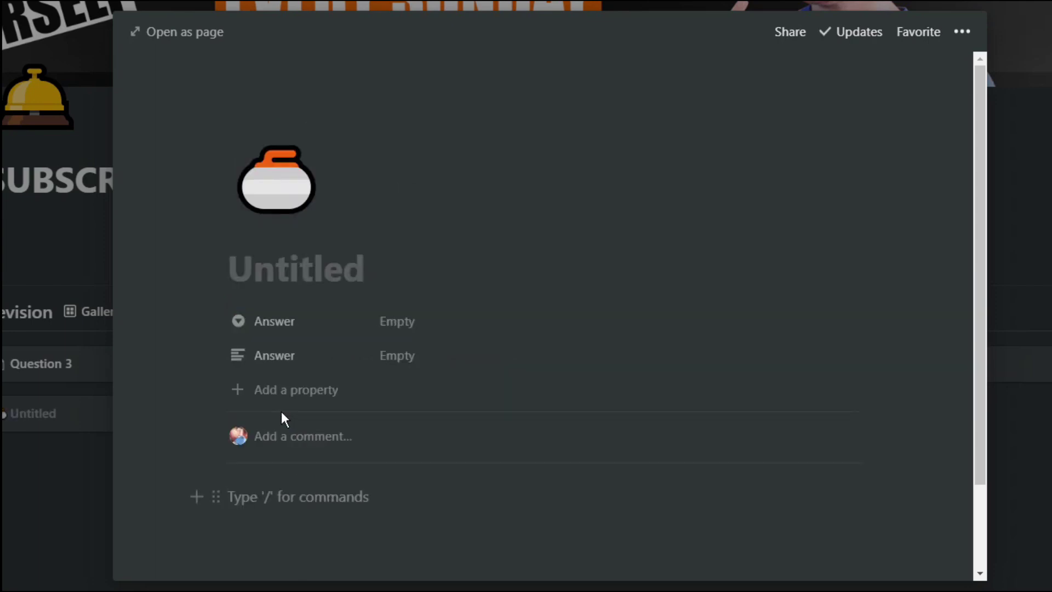
left_click(90, 493)
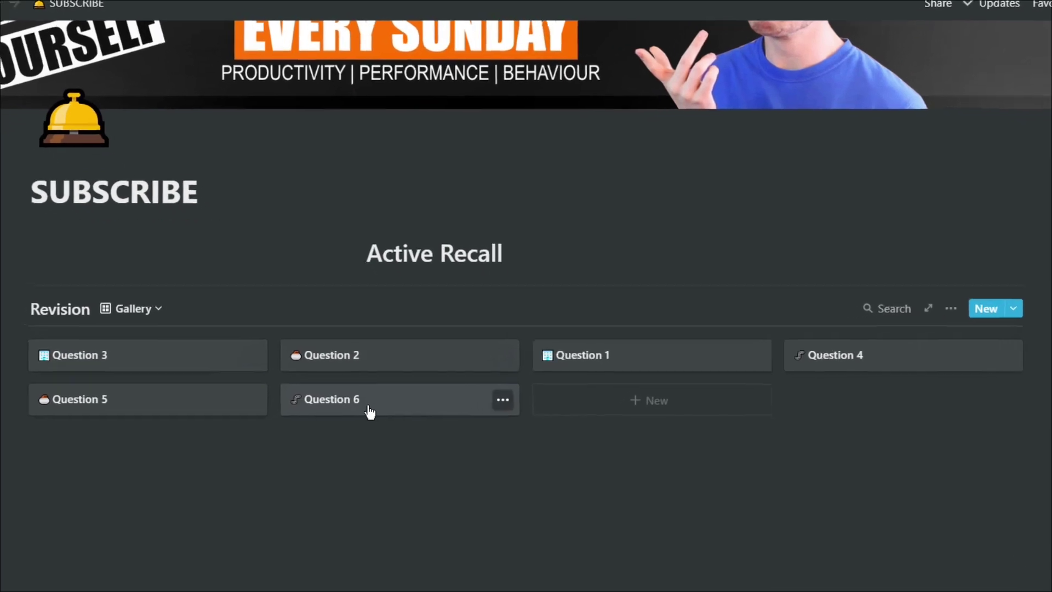
Step: Convert the second Answer property on Question 2 into a checkbox named Right
left_click(362, 328)
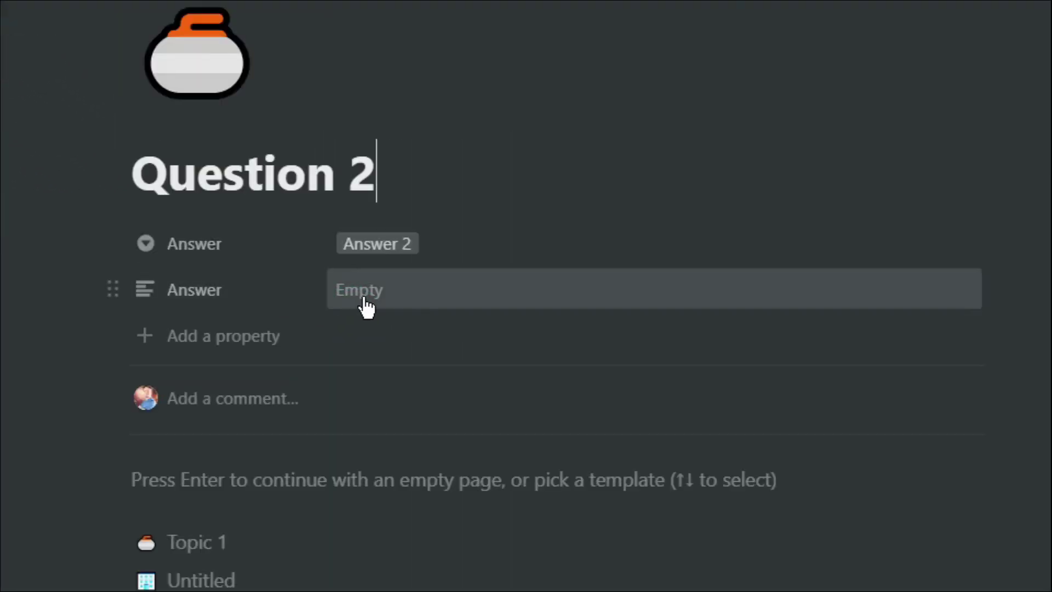
left_click(248, 289)
mouse_move(176, 427)
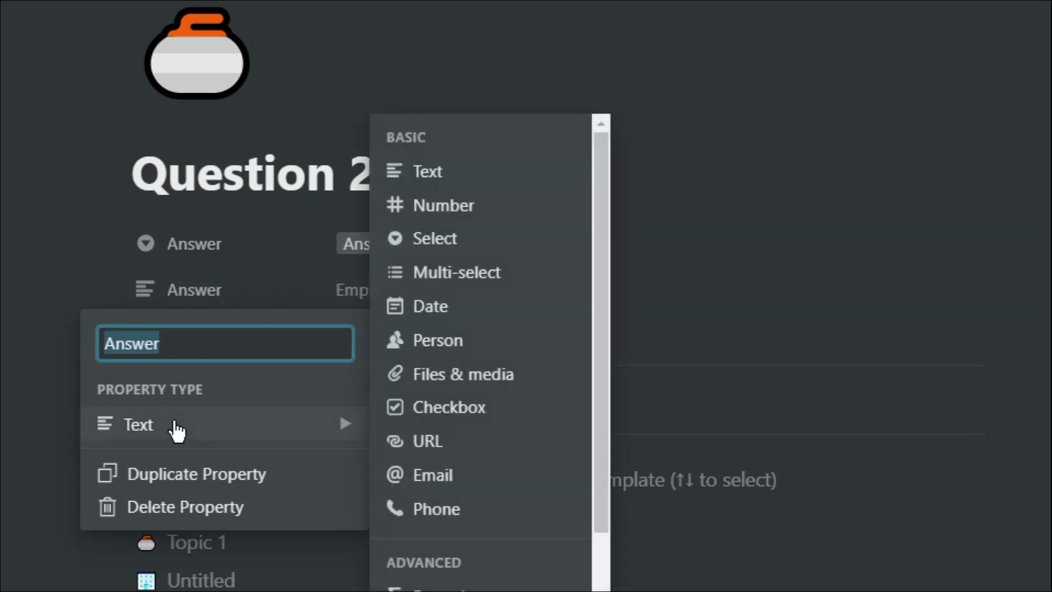
left_click(494, 412)
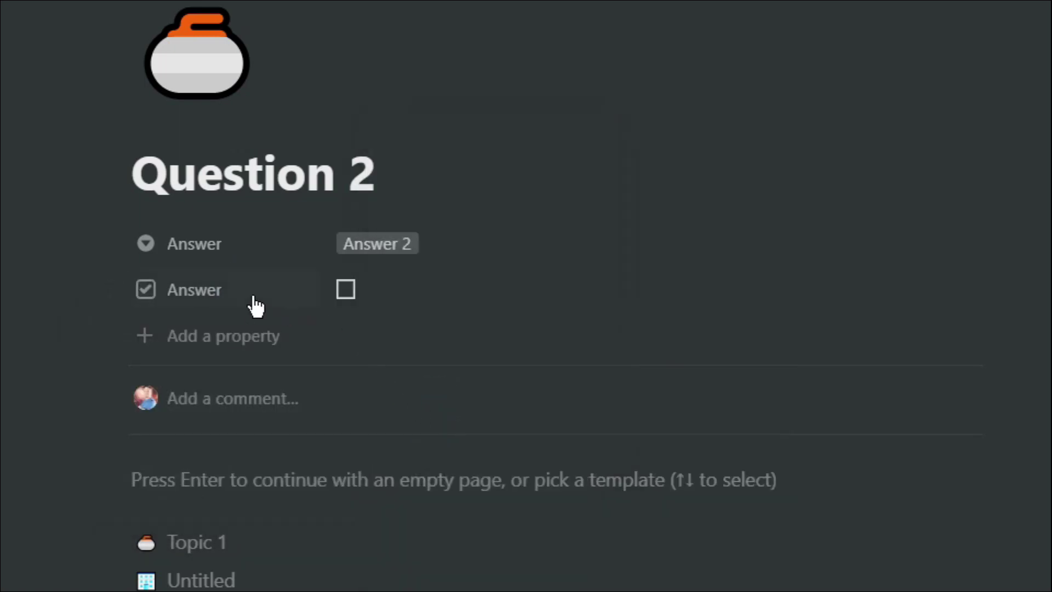
left_click(225, 290)
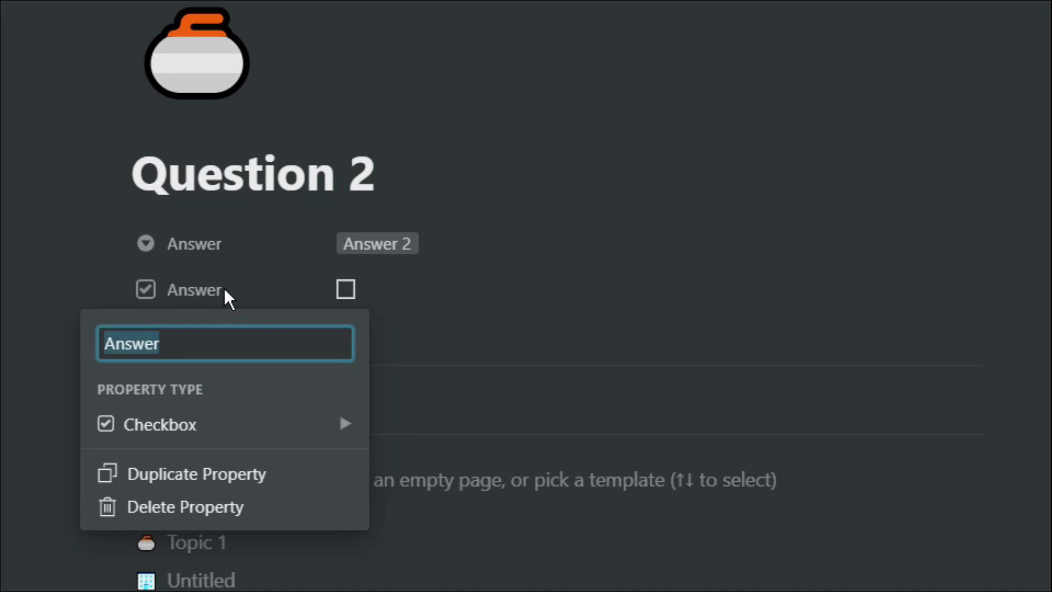
type("Right")
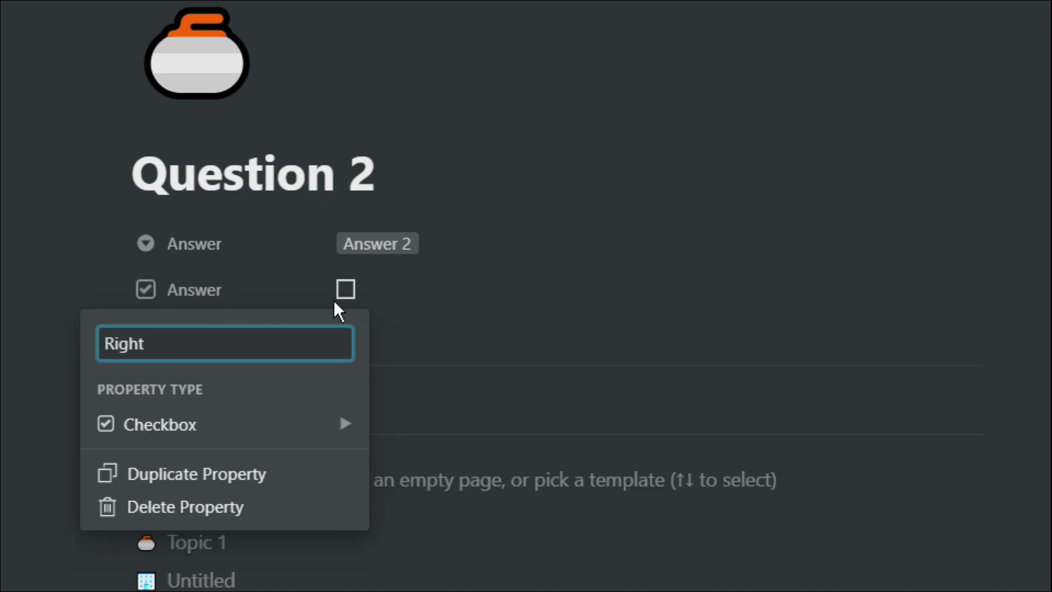
left_click(447, 344)
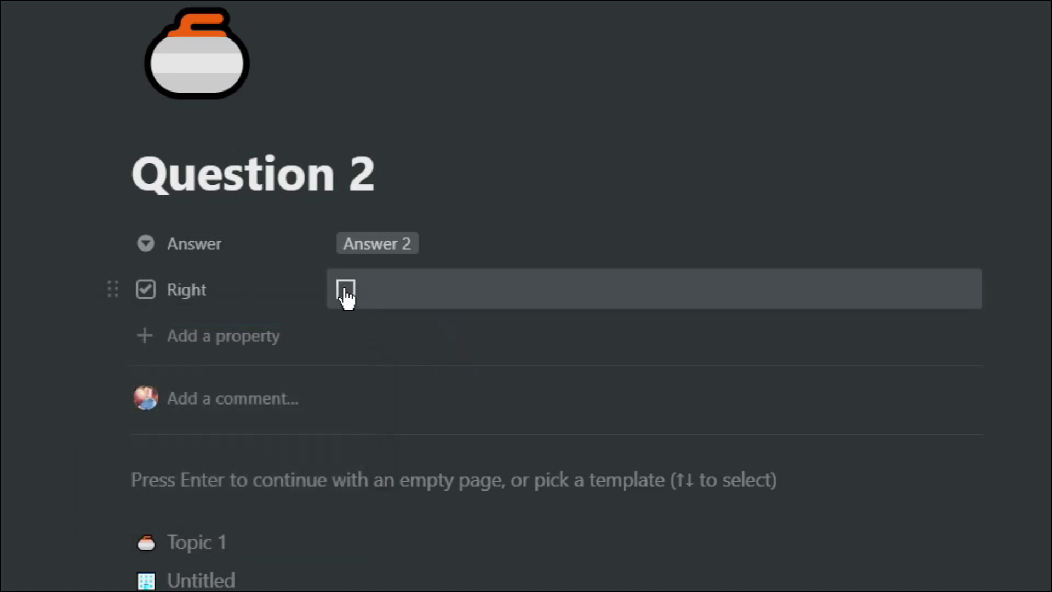
Step: Tick Right for Question 2 and Question 5
left_click(345, 289)
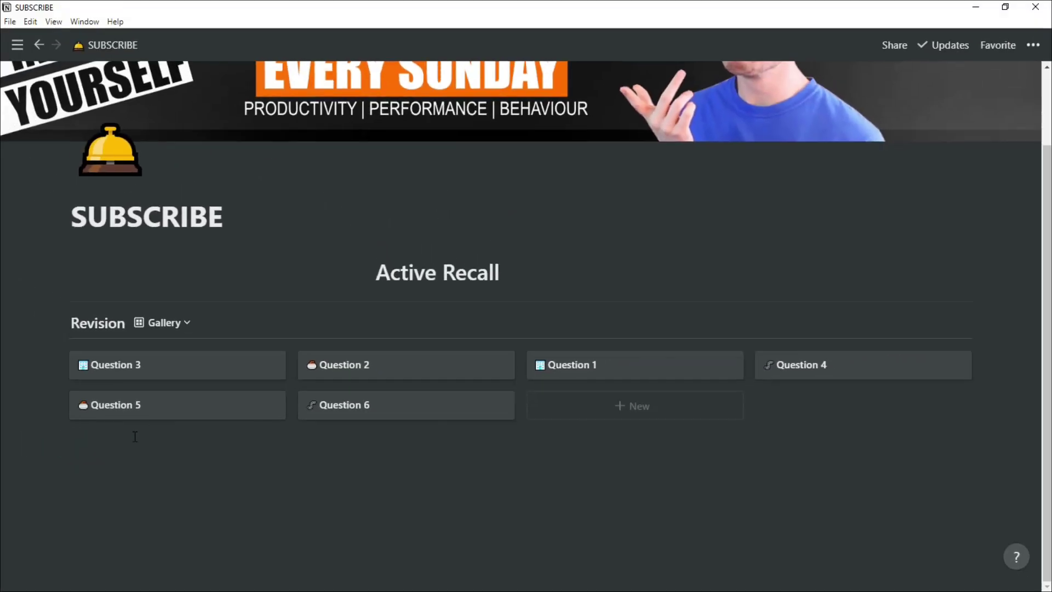
left_click(163, 415)
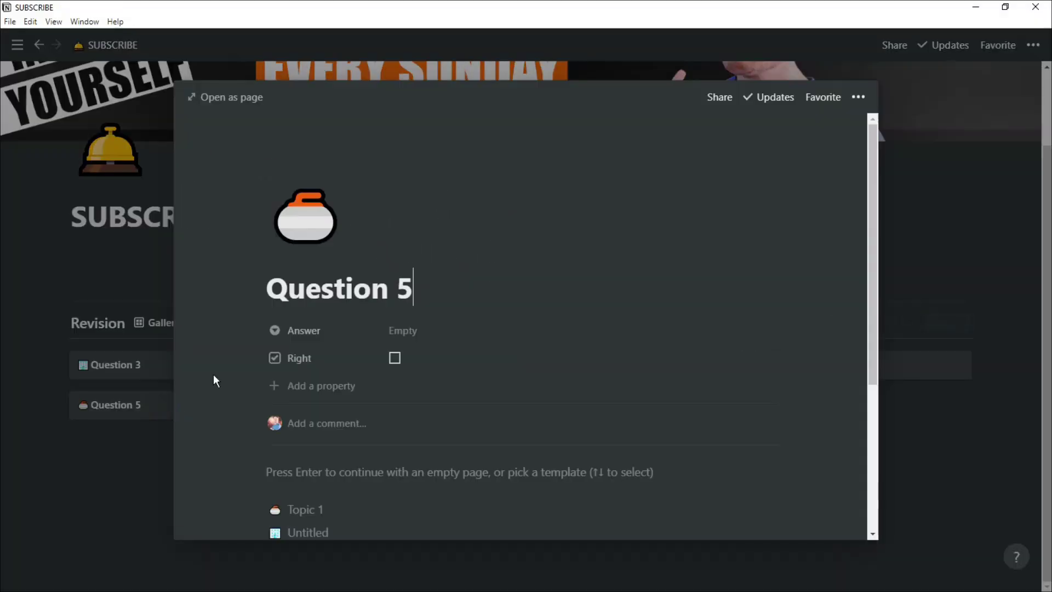
left_click(396, 359)
left_click(132, 457)
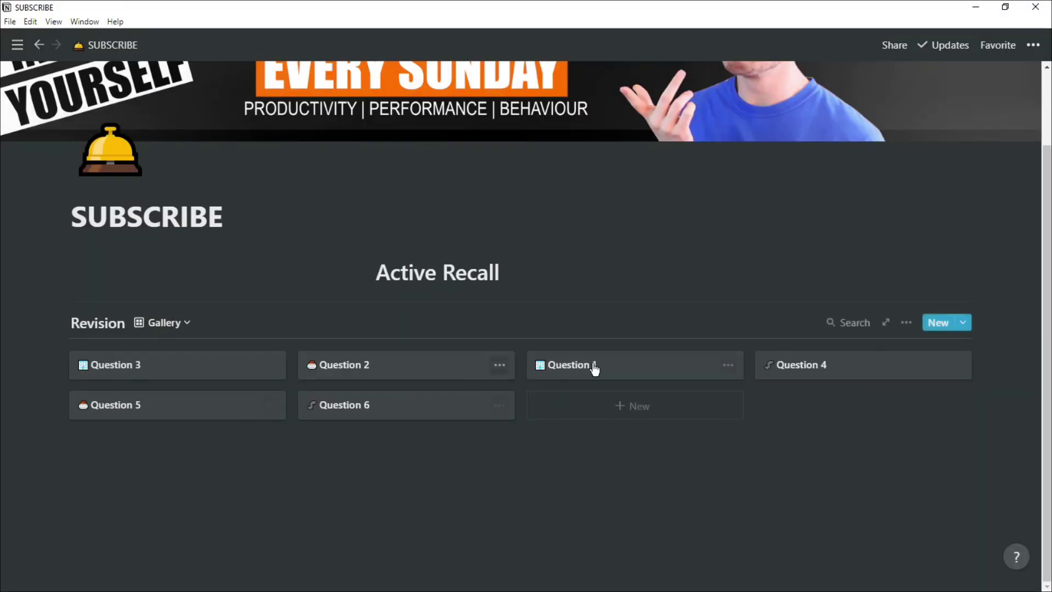
Step: Add a gallery filter showing only cards where the Right checkbox is not ticked
left_click(907, 323)
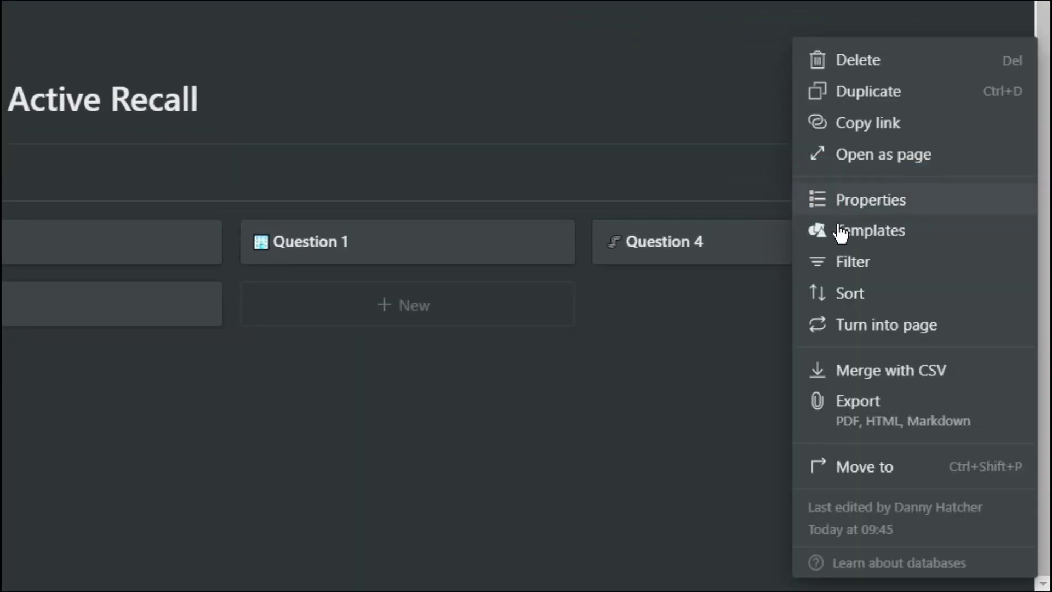
left_click(853, 264)
left_click(573, 364)
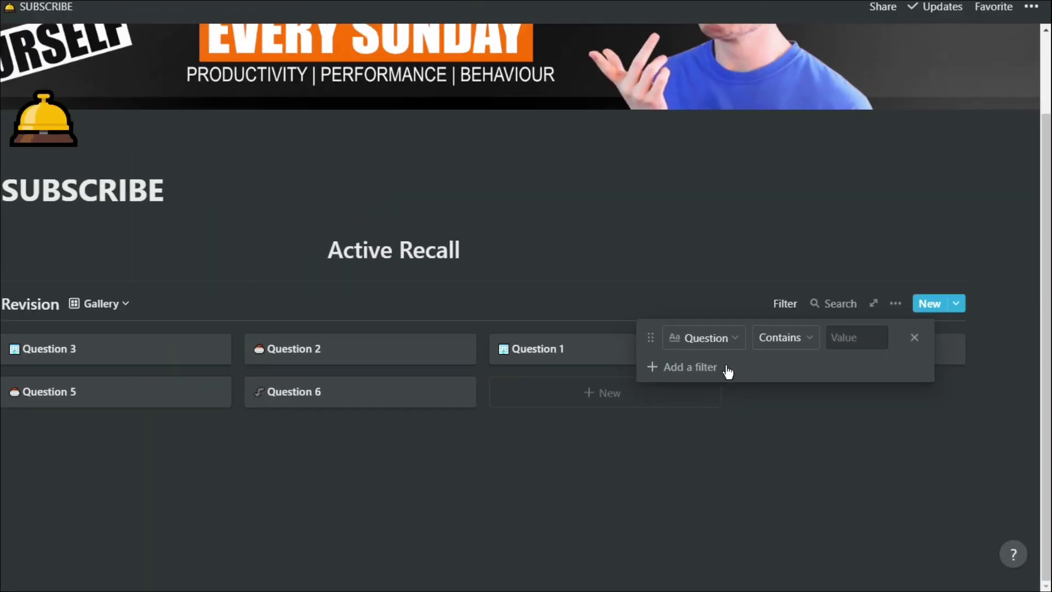
left_click(726, 340)
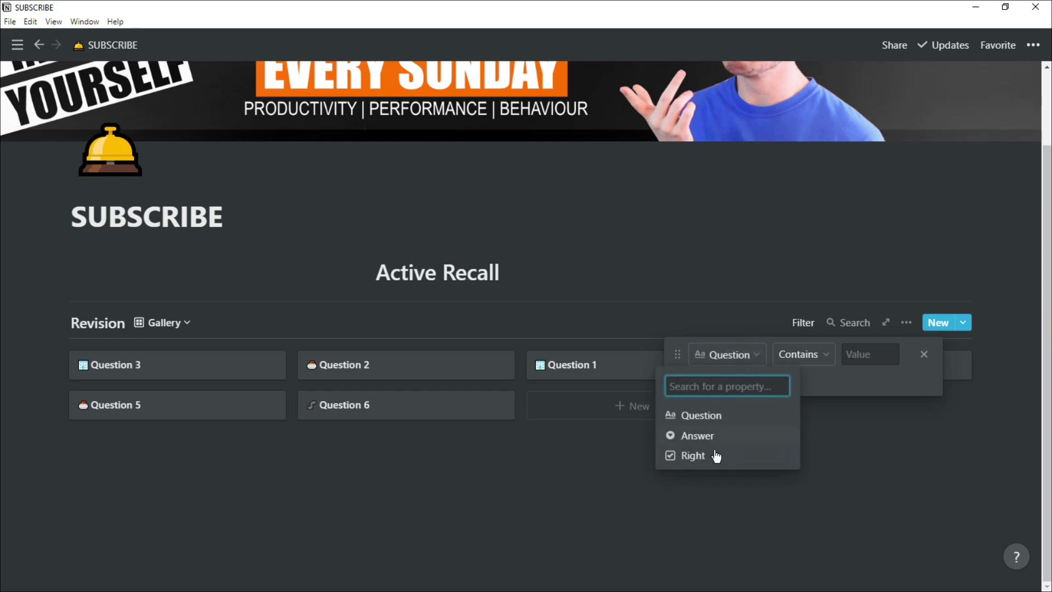
left_click(692, 445)
left_click(786, 358)
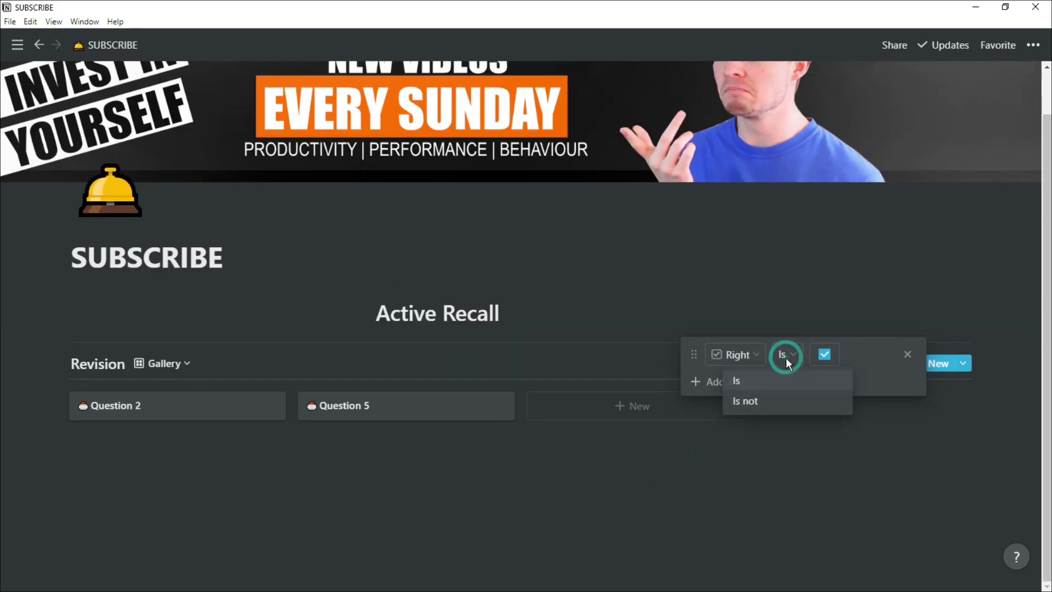
left_click(779, 404)
left_click(615, 429)
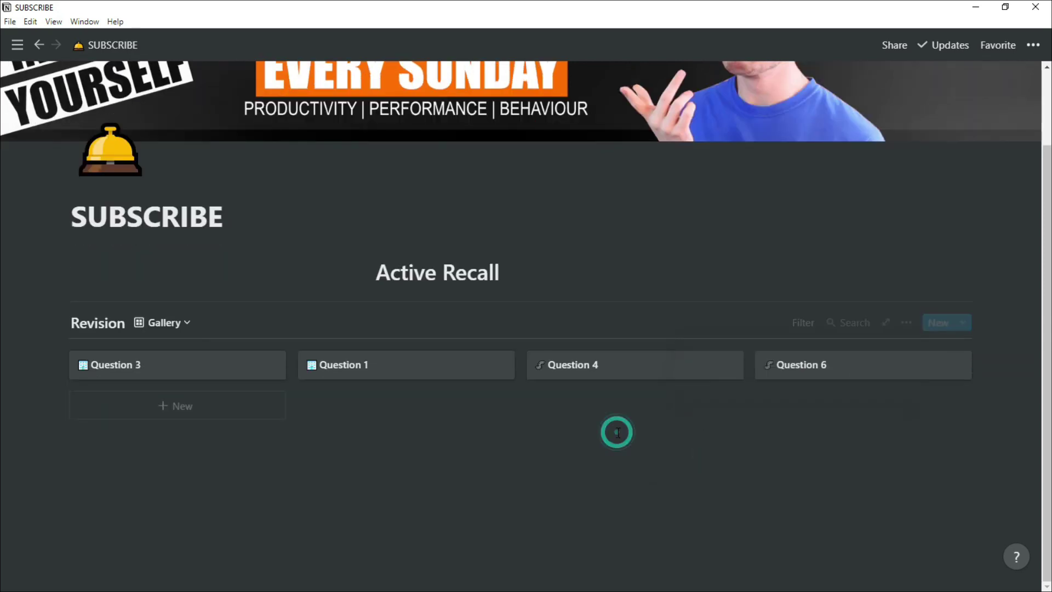
Step: Tick Right on Question 4 so it disappears from the filtered gallery
left_click(655, 377)
left_click(395, 359)
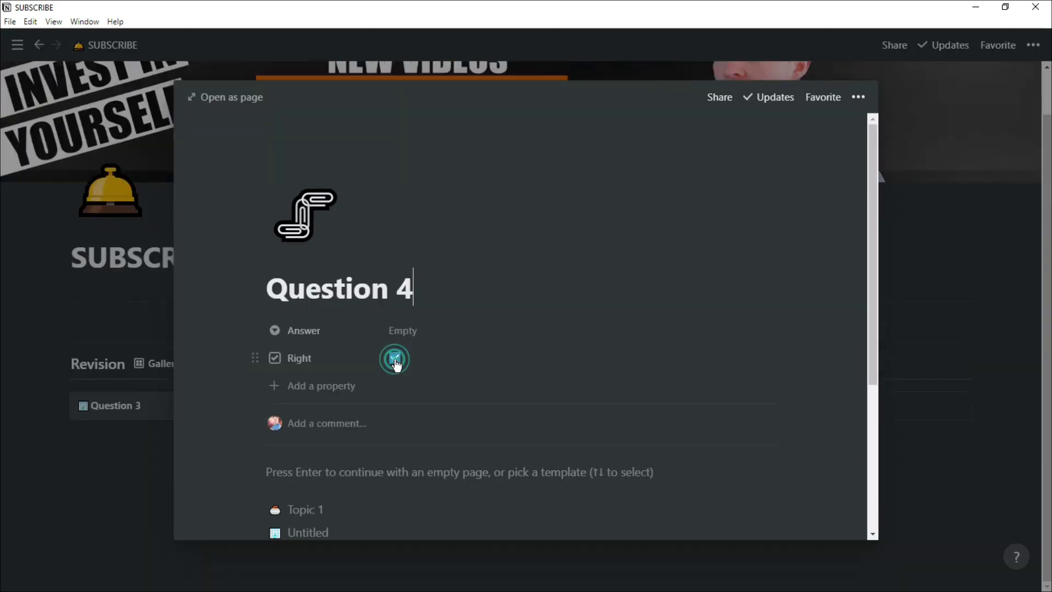
left_click(926, 350)
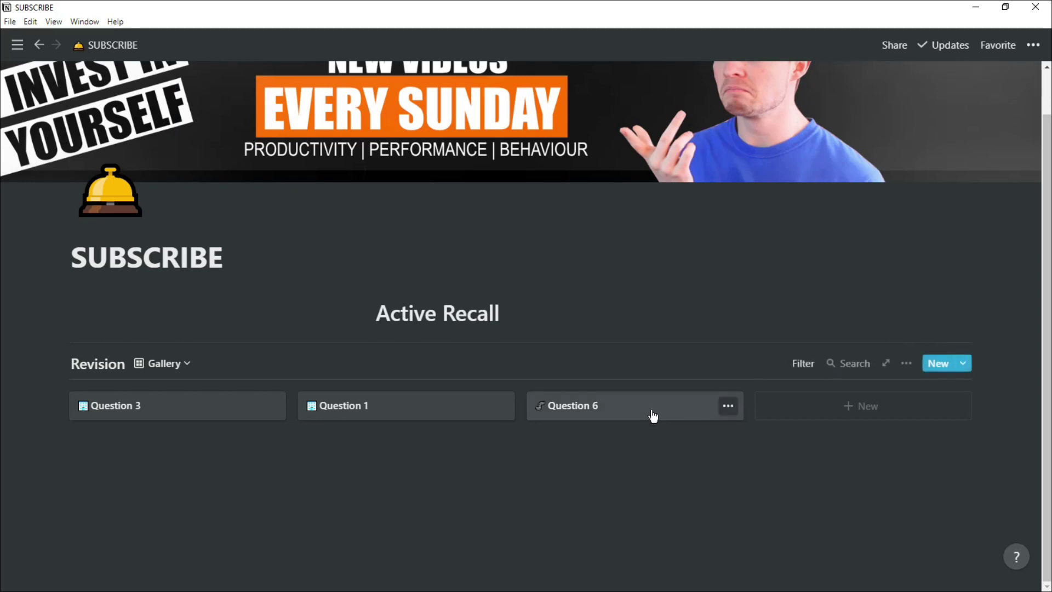